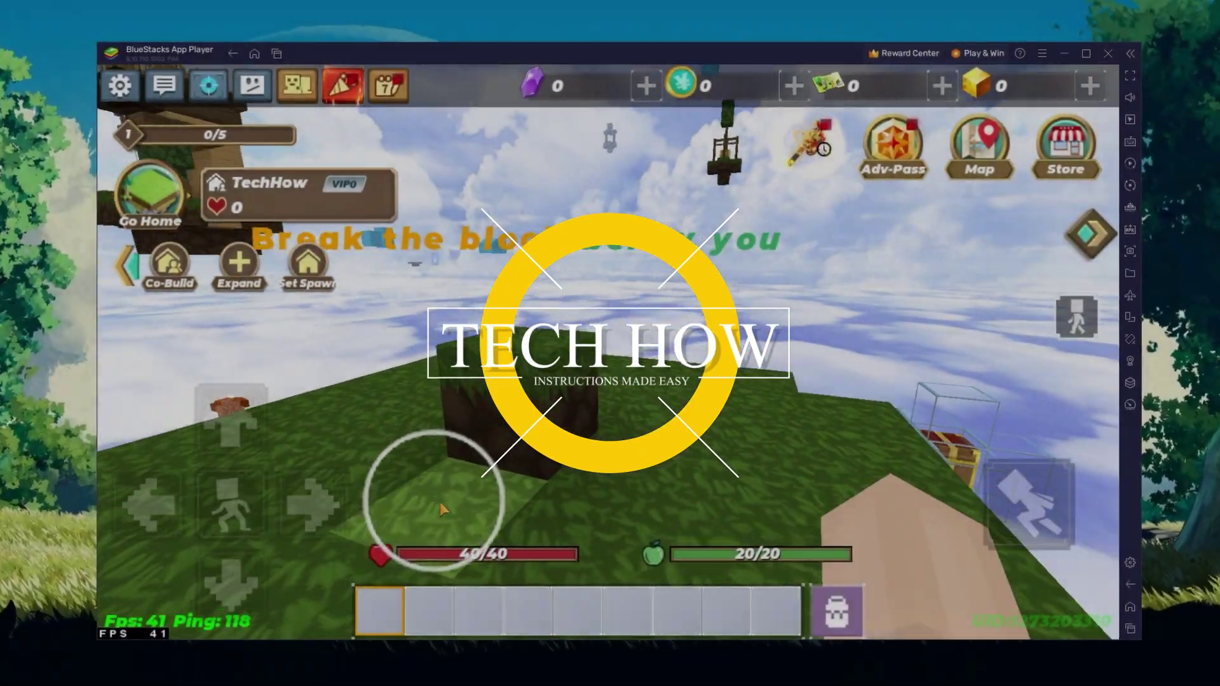
Step: Open the chest on the island, move its stack of ten items and three diary scrolls into the inventory, and leave the game
{"action": "left_click_drag", "start_coordinate": [440, 506], "coordinate": [839, 508]}
{"action": "left_click", "coordinate": [612, 329]}
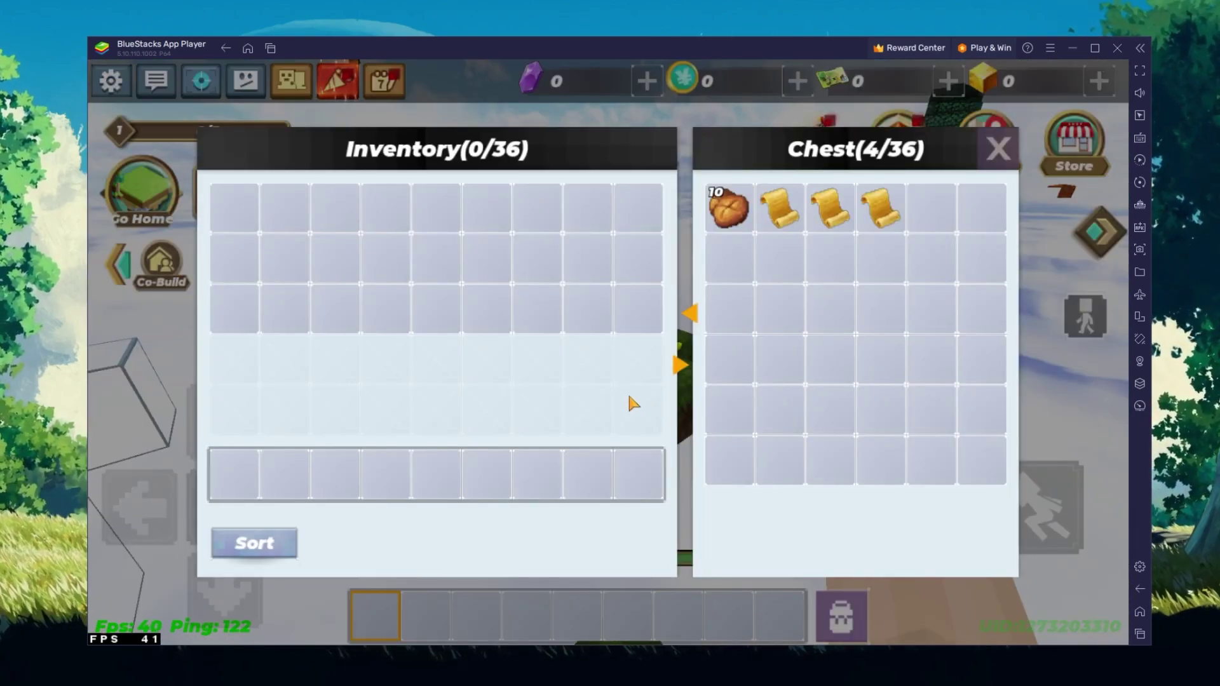
{"action": "left_click", "coordinate": [724, 219]}
{"action": "left_click", "coordinate": [780, 209]}
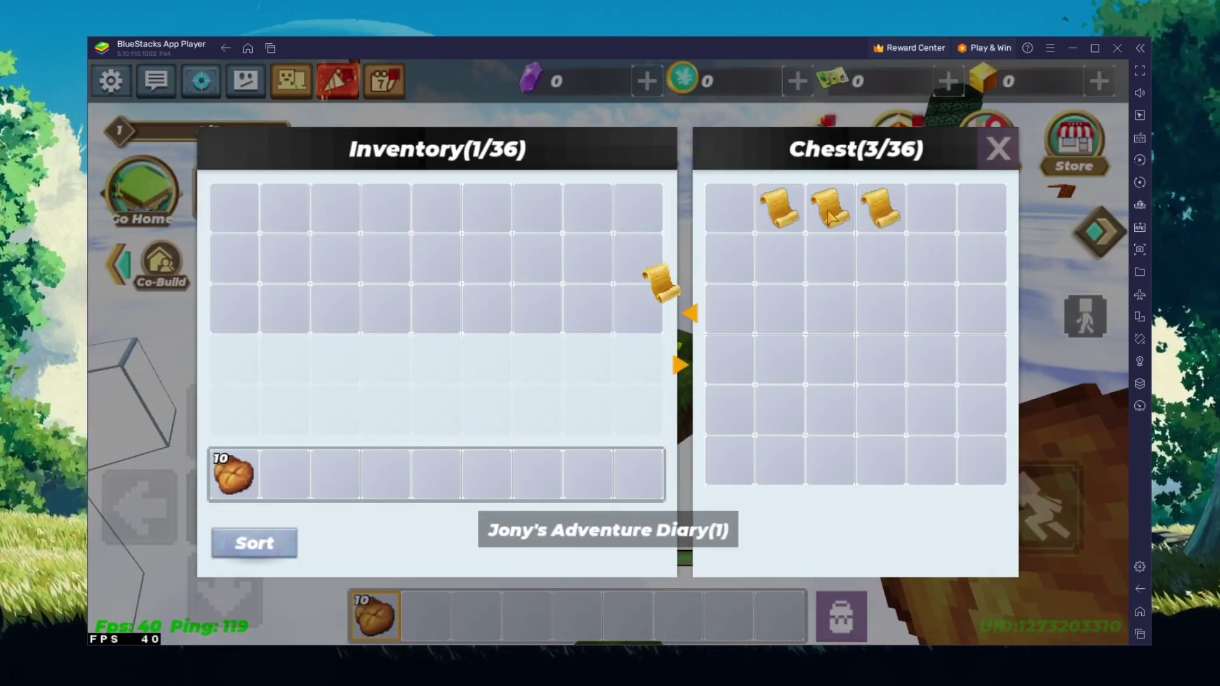
{"action": "left_click", "coordinate": [830, 208]}
{"action": "left_click", "coordinate": [896, 205]}
{"action": "left_click", "coordinate": [998, 149]}
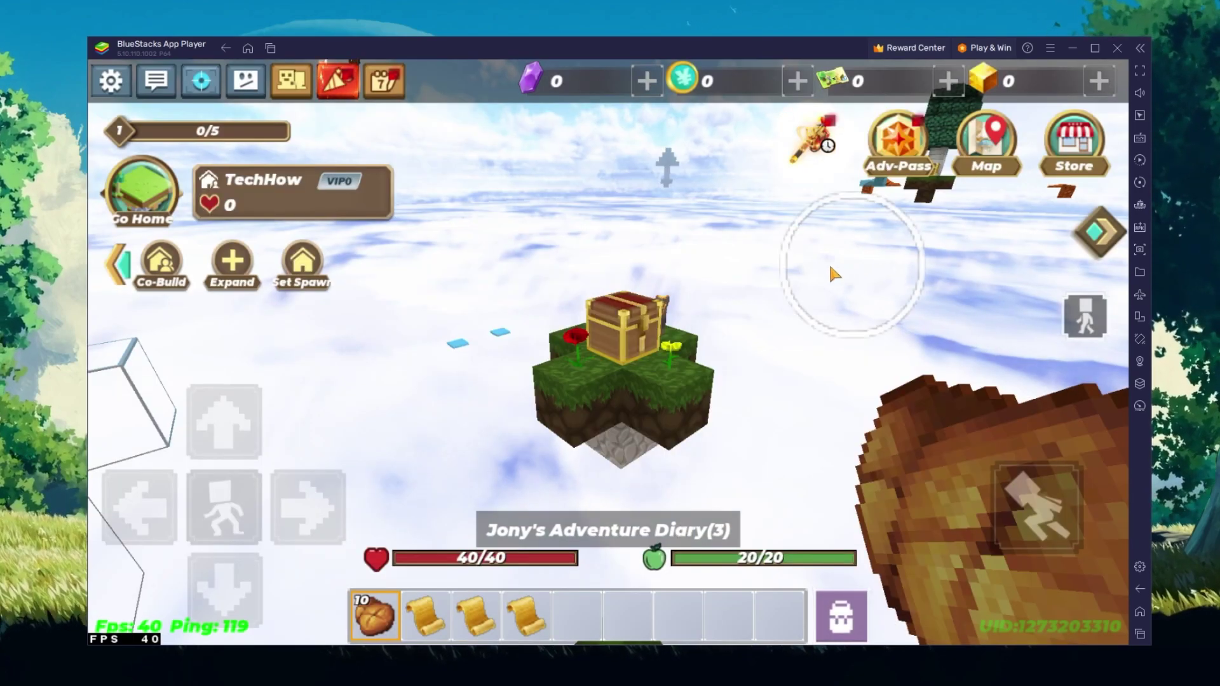
{"action": "left_click_drag", "start_coordinate": [811, 258], "coordinate": [641, 219]}
{"action": "left_click", "coordinate": [1142, 610]}
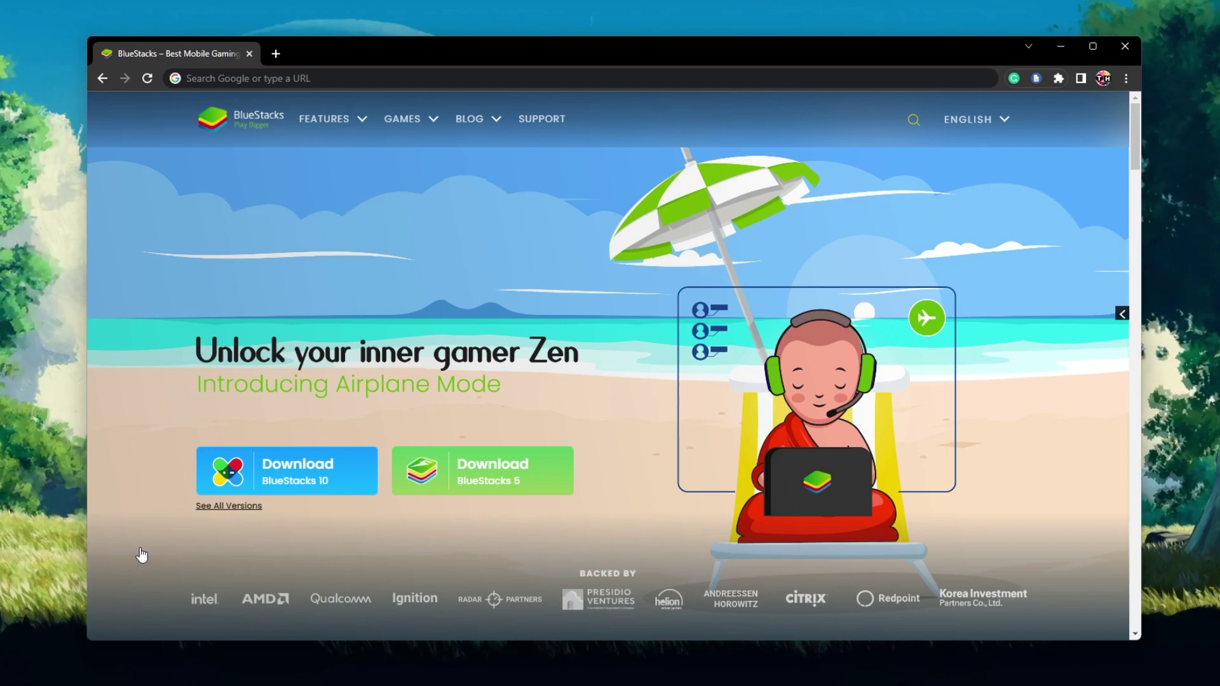
Step: Download the BlueStacks 5 installer, launch it and minimize the browser
{"action": "left_click", "coordinate": [535, 482]}
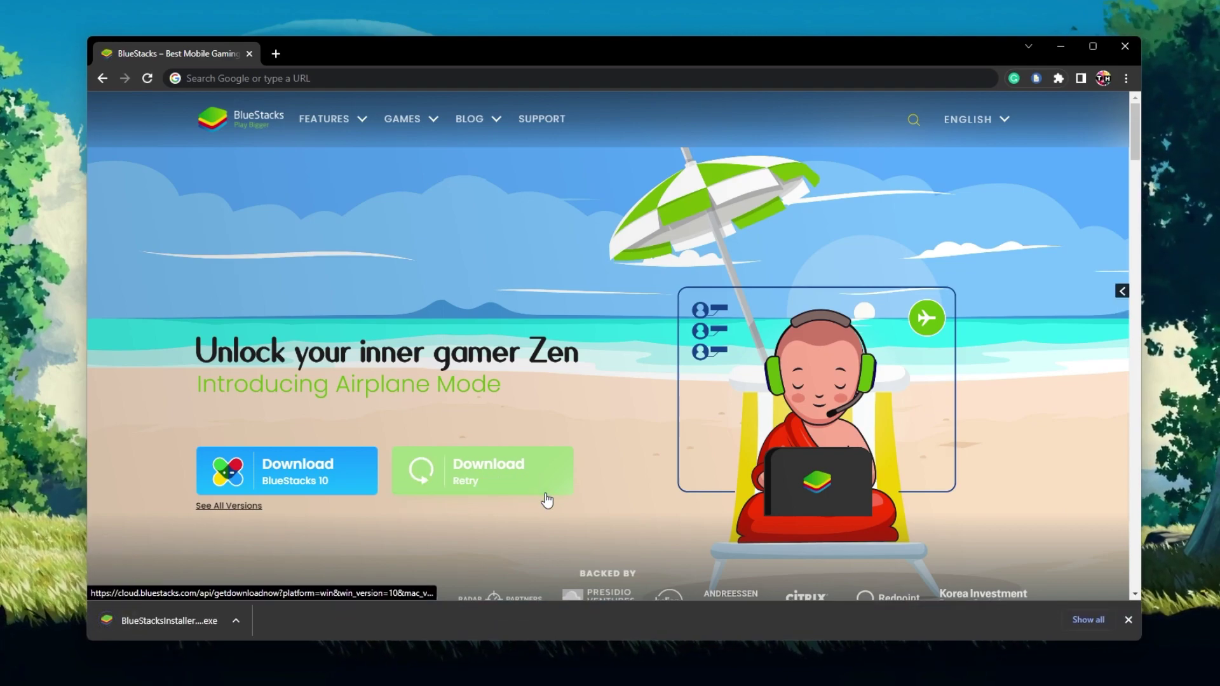
{"action": "left_click", "coordinate": [178, 626]}
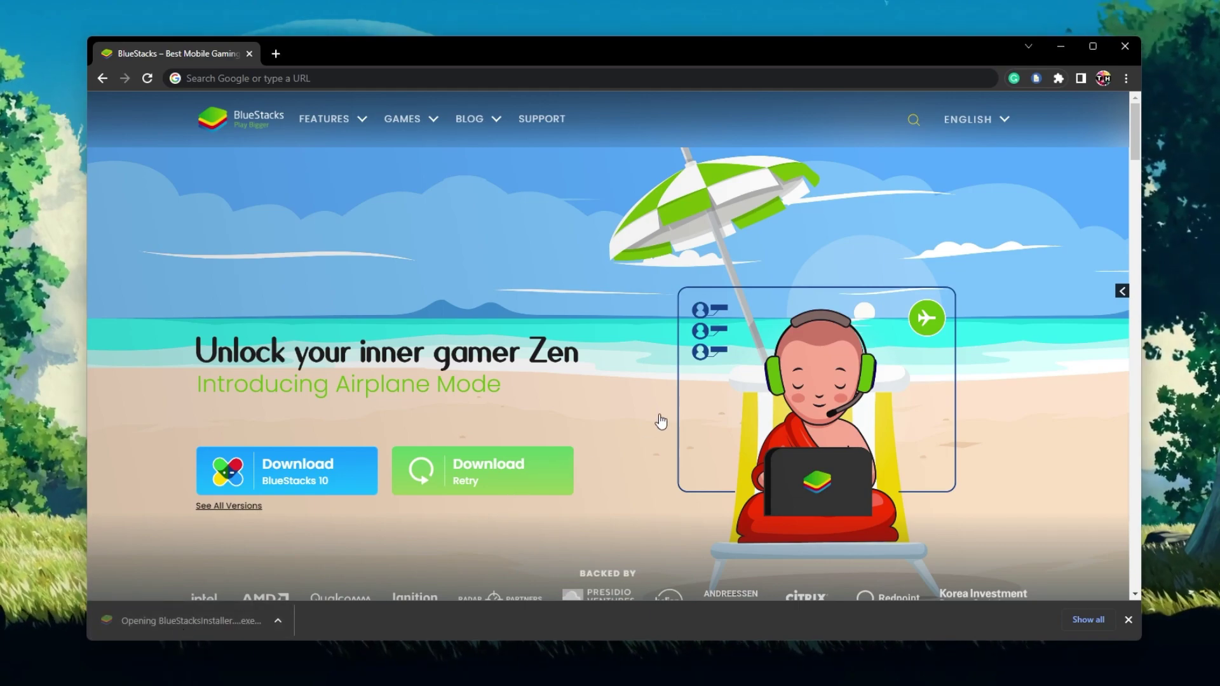
{"action": "left_click", "coordinate": [1061, 45]}
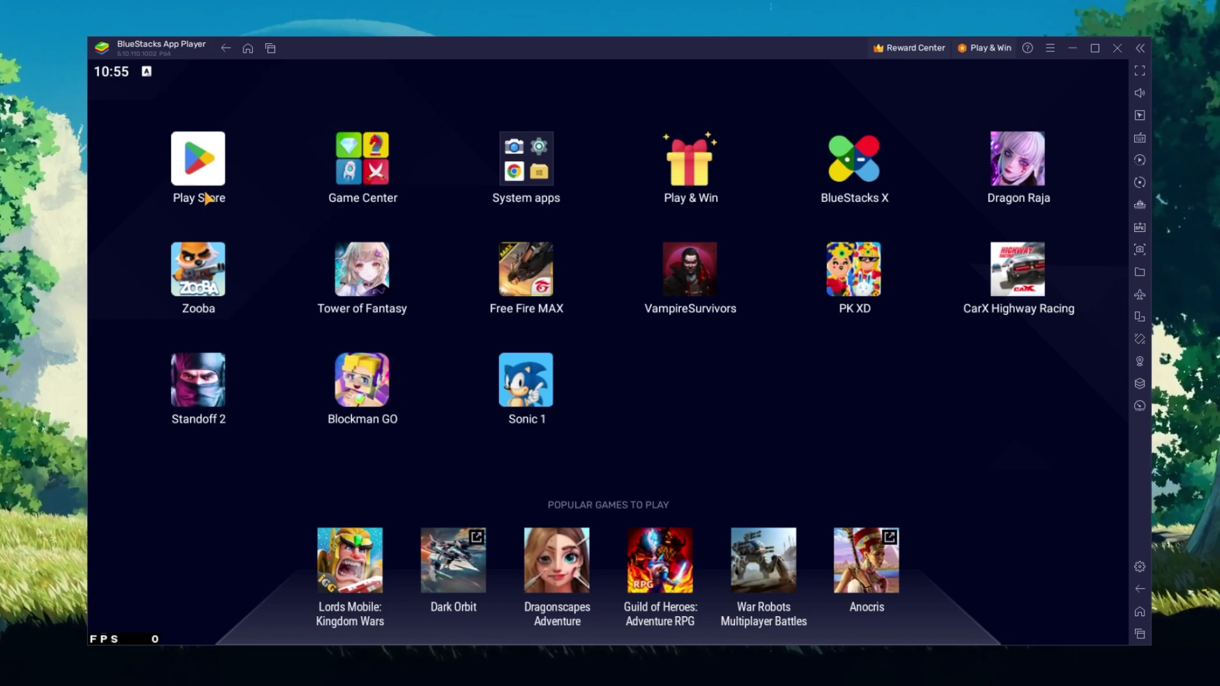
Step: Search the Play Store for "blockman go" and open the Blockman Go store page
{"action": "left_click", "coordinate": [205, 166]}
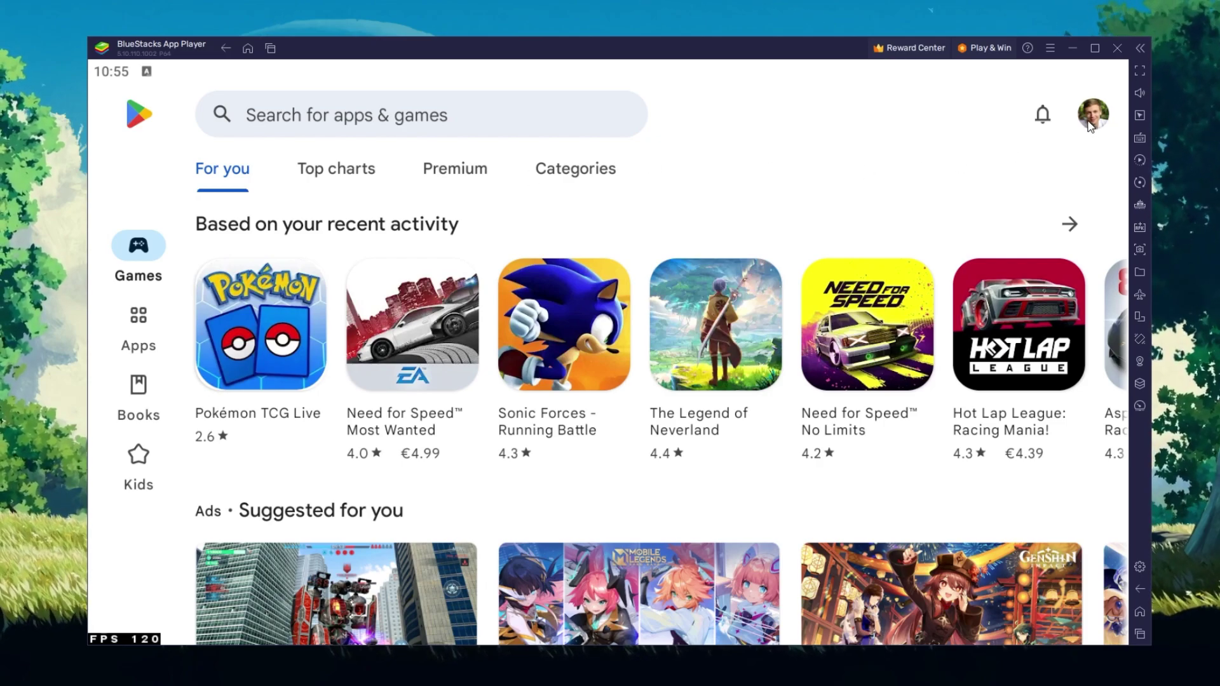
{"action": "left_click", "coordinate": [516, 120]}
{"action": "type", "text": "blockman go"}
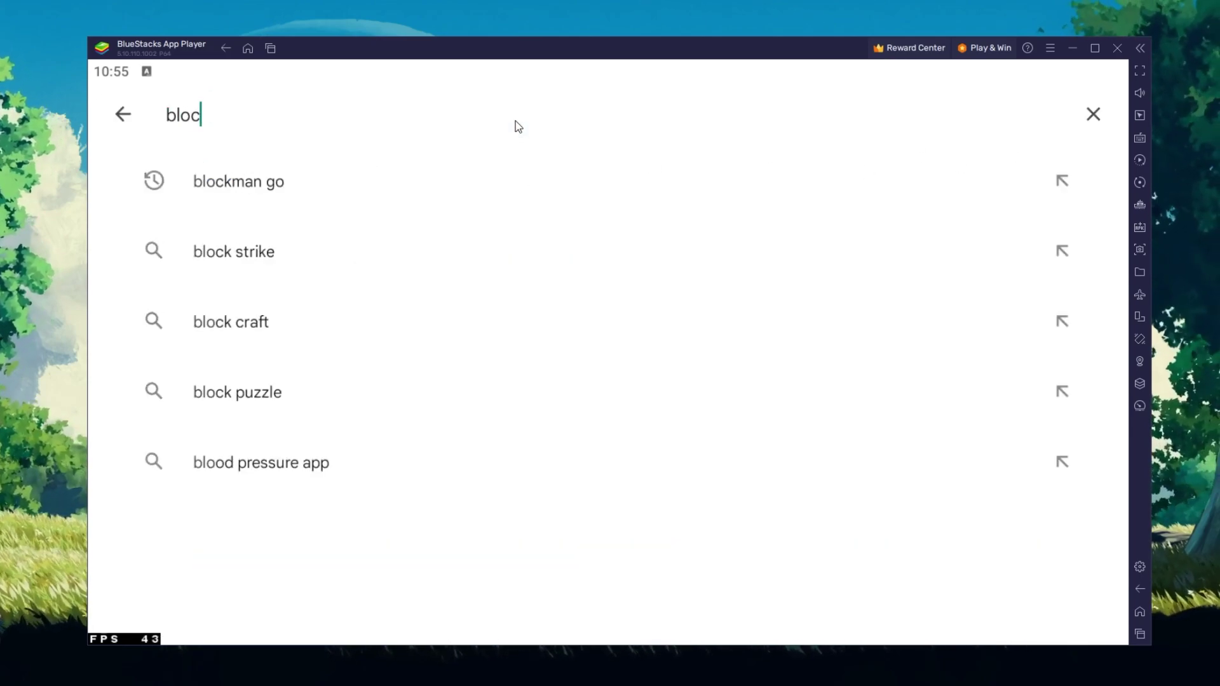
{"action": "key", "text": "Return"}
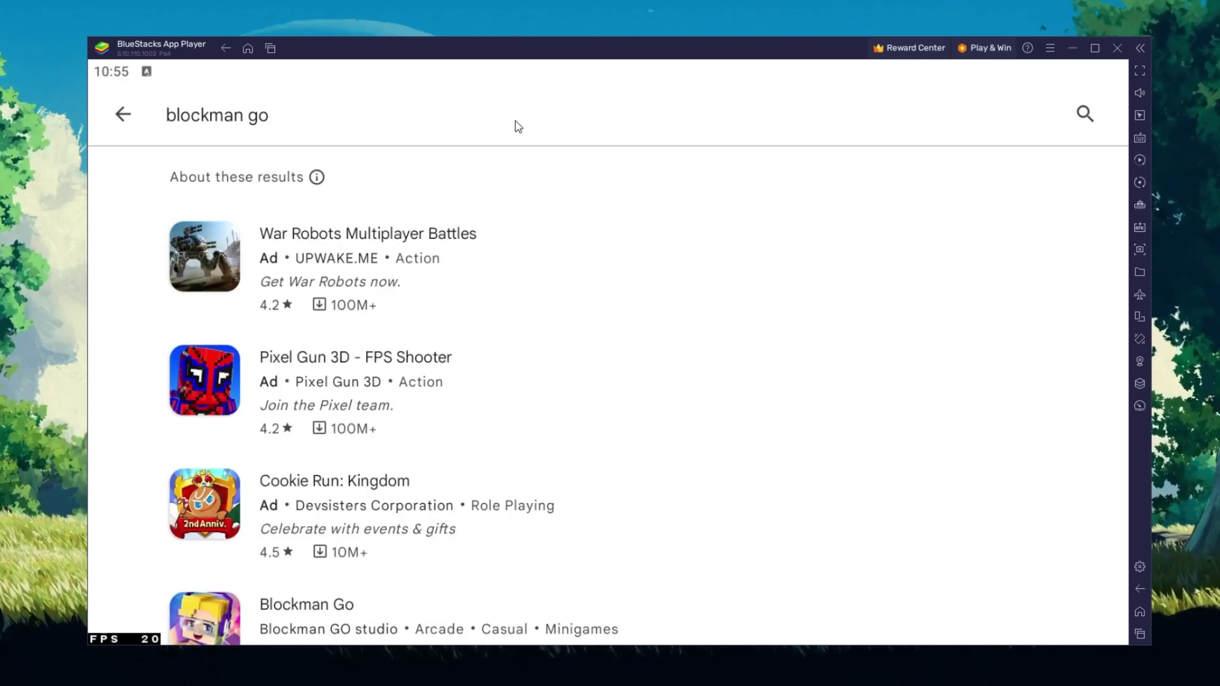
{"action": "scroll", "coordinate": [573, 214], "scroll_direction": "down", "scroll_amount": 5}
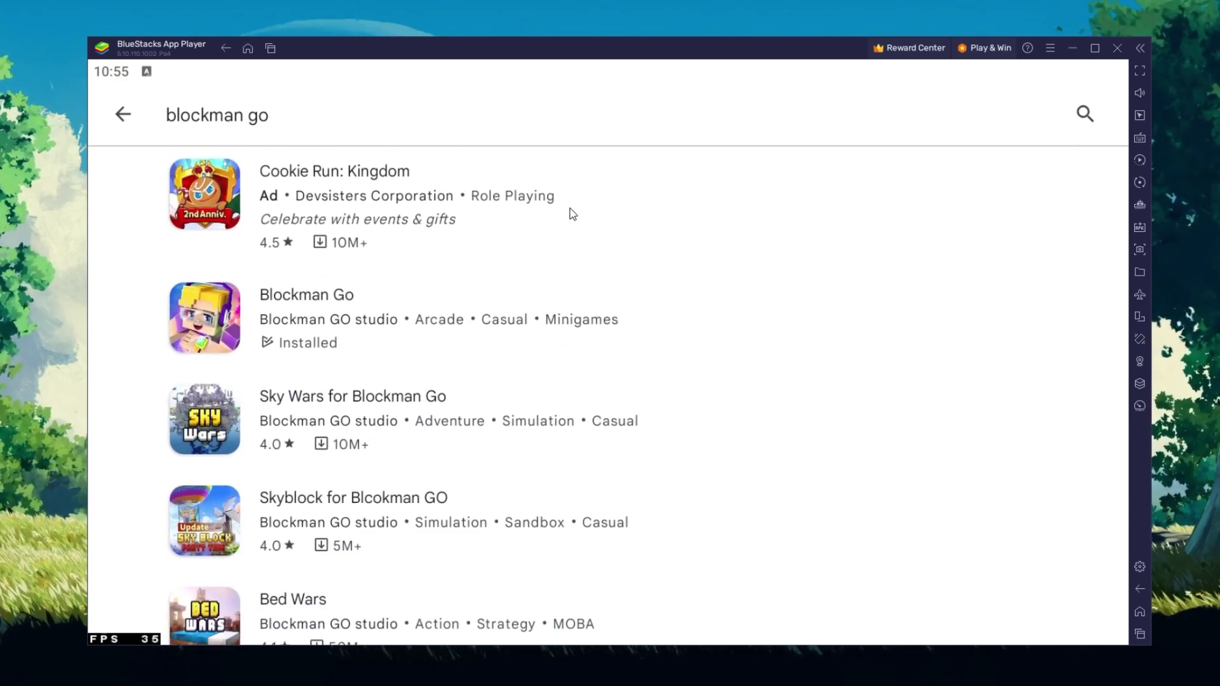
{"action": "left_click", "coordinate": [293, 296]}
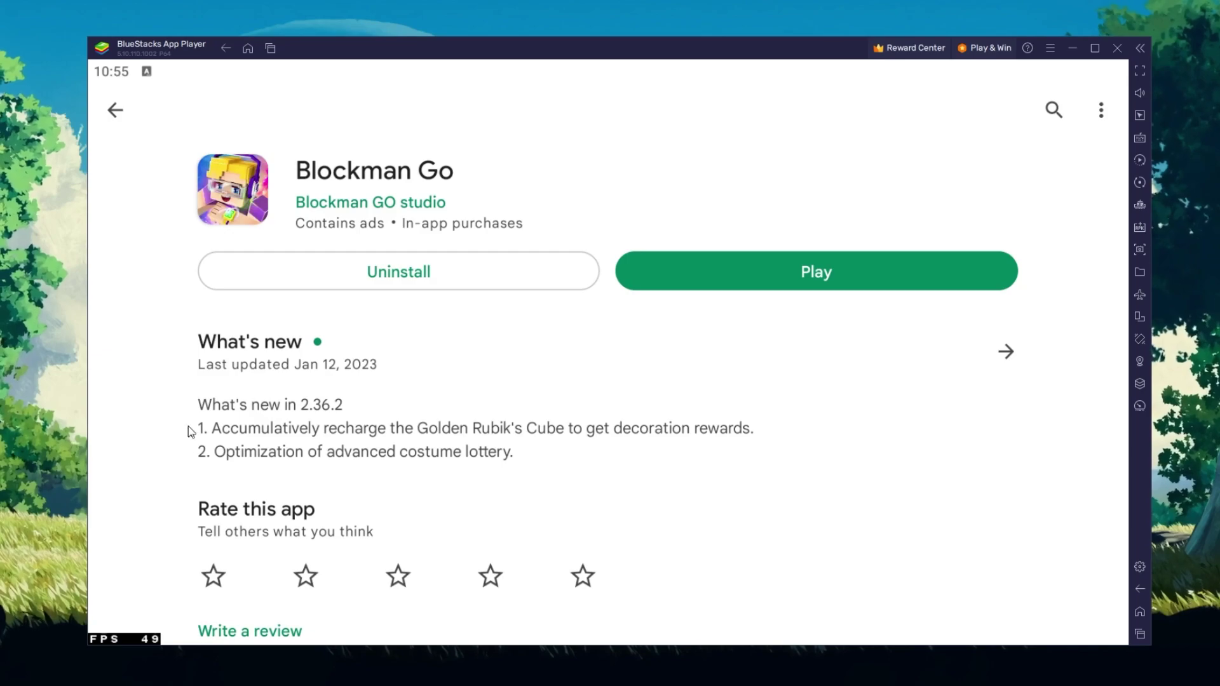
Step: Look through the details and preview images on Blockman Go's store page and return to the emulator's home screen
{"action": "scroll", "coordinate": [178, 305], "scroll_direction": "down", "scroll_amount": 15}
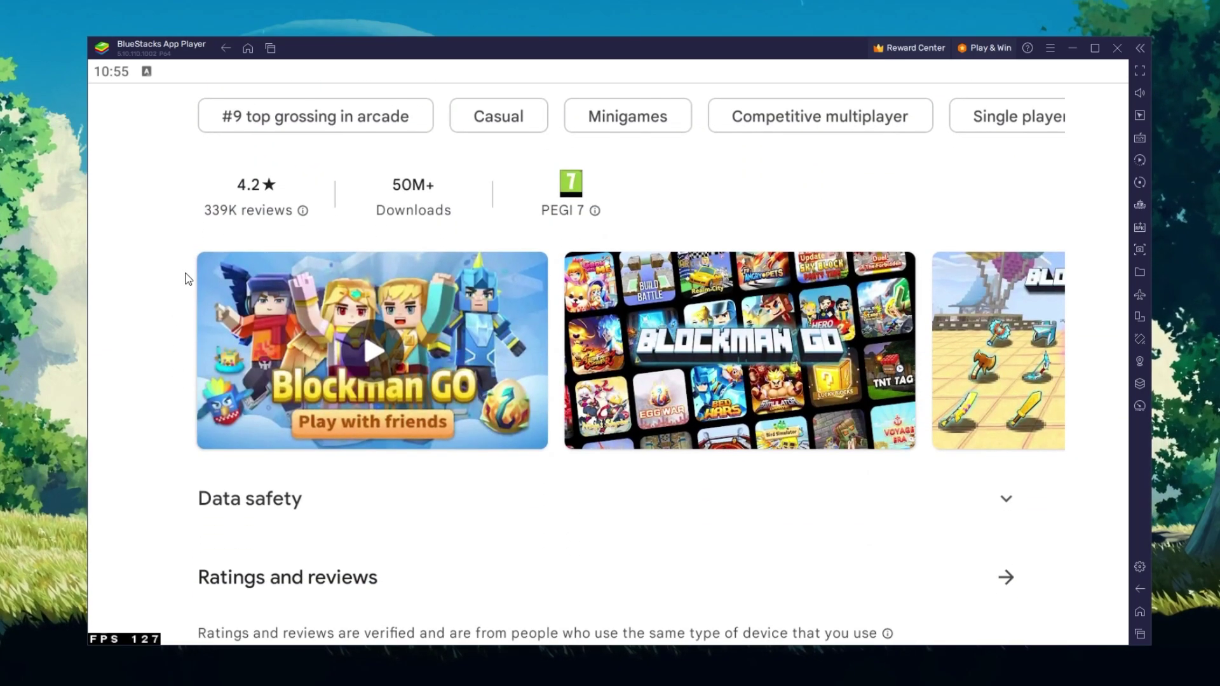
{"action": "left_click_drag", "start_coordinate": [580, 372], "coordinate": [398, 334]}
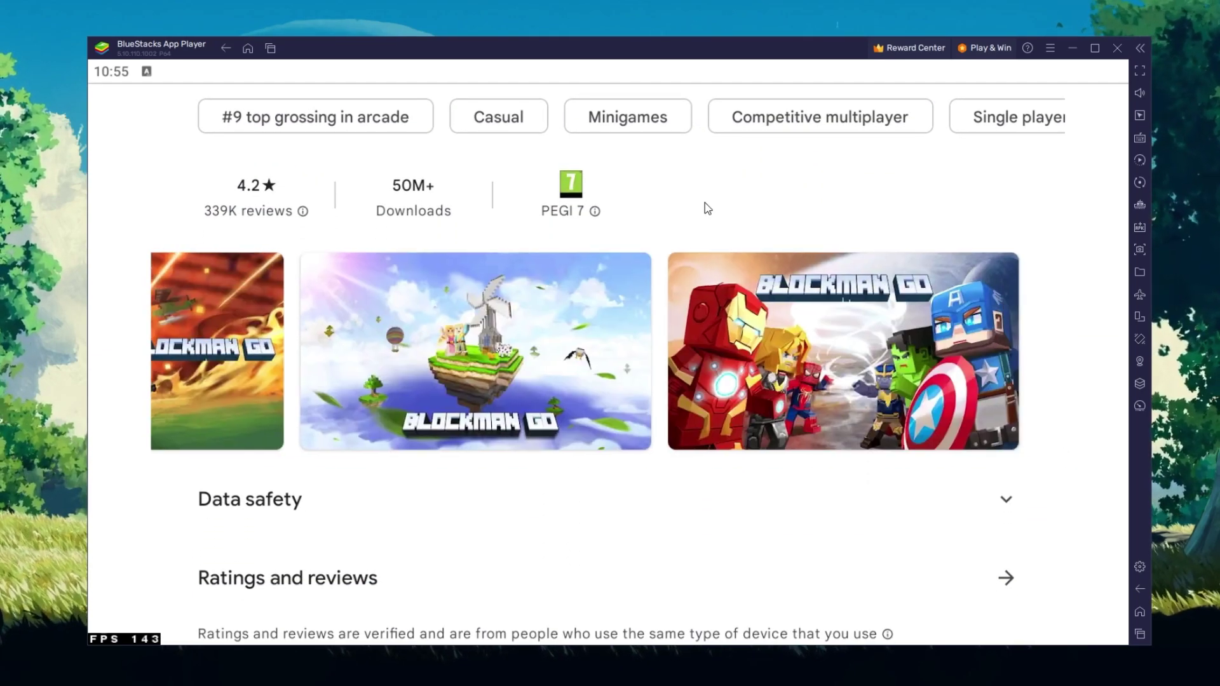
{"action": "scroll", "coordinate": [731, 327], "scroll_direction": "up", "scroll_amount": 1}
{"action": "scroll", "coordinate": [730, 326], "scroll_direction": "up", "scroll_amount": 14}
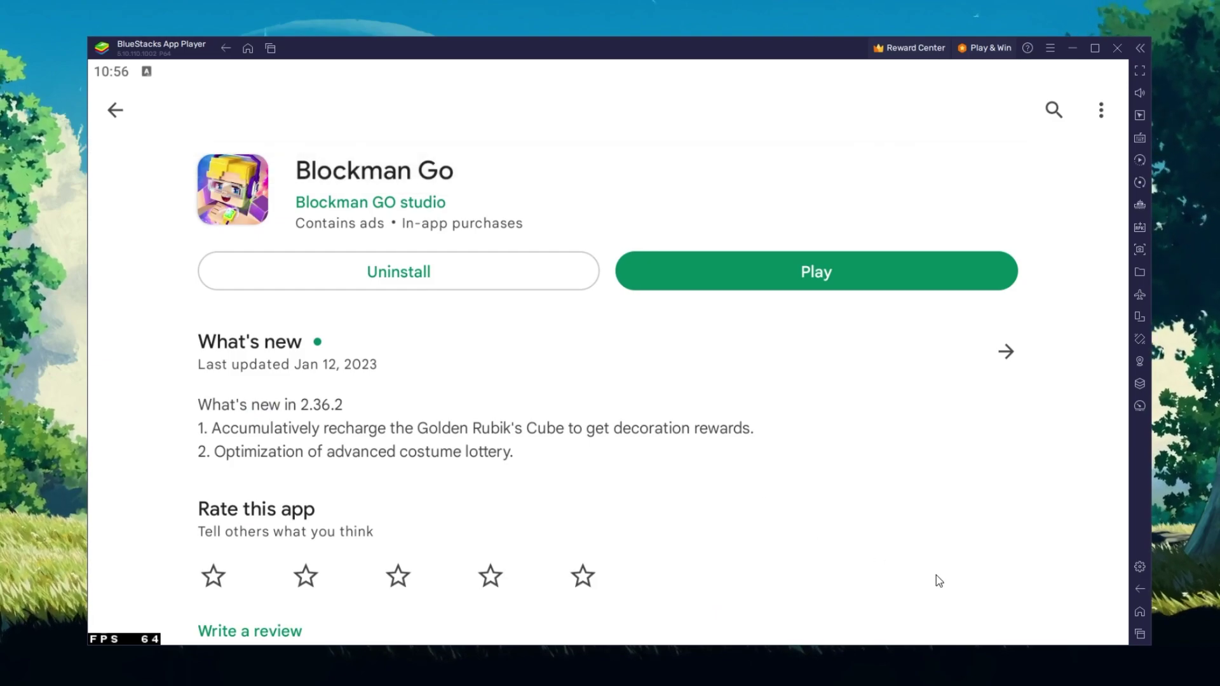
{"action": "left_click", "coordinate": [1132, 617]}
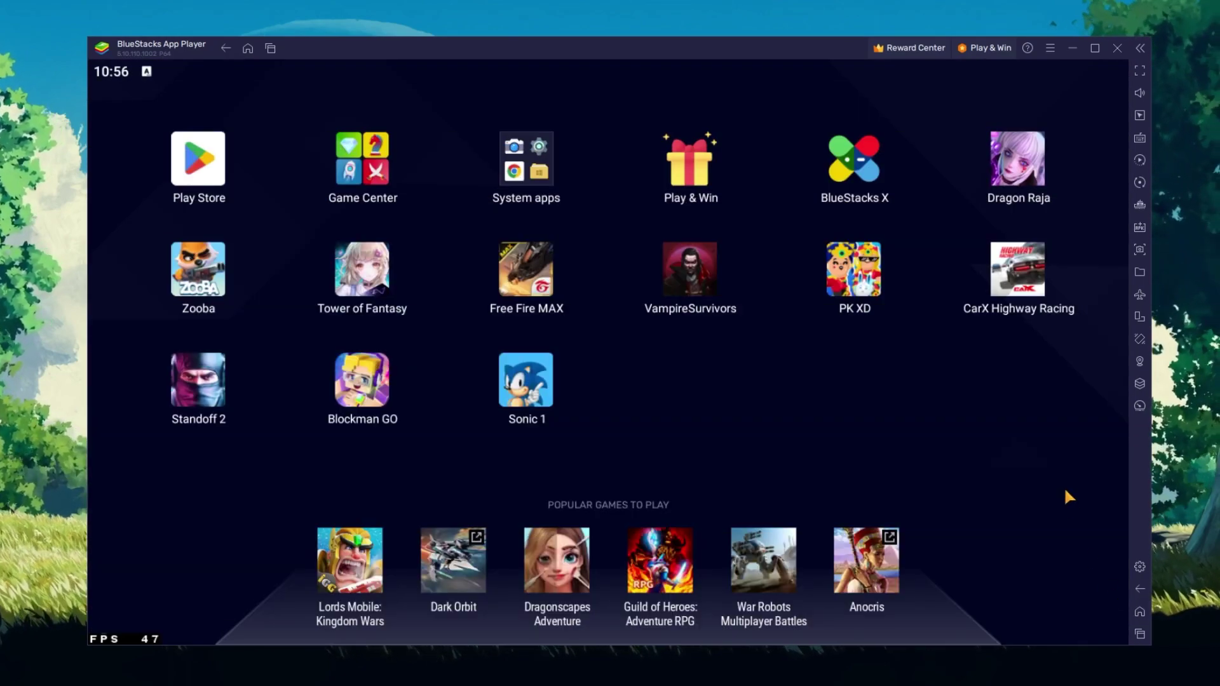
Step: Open the emulator's performance settings and review the options for CPU allocation, memory allocation and performance mode
{"action": "left_click", "coordinate": [1137, 567]}
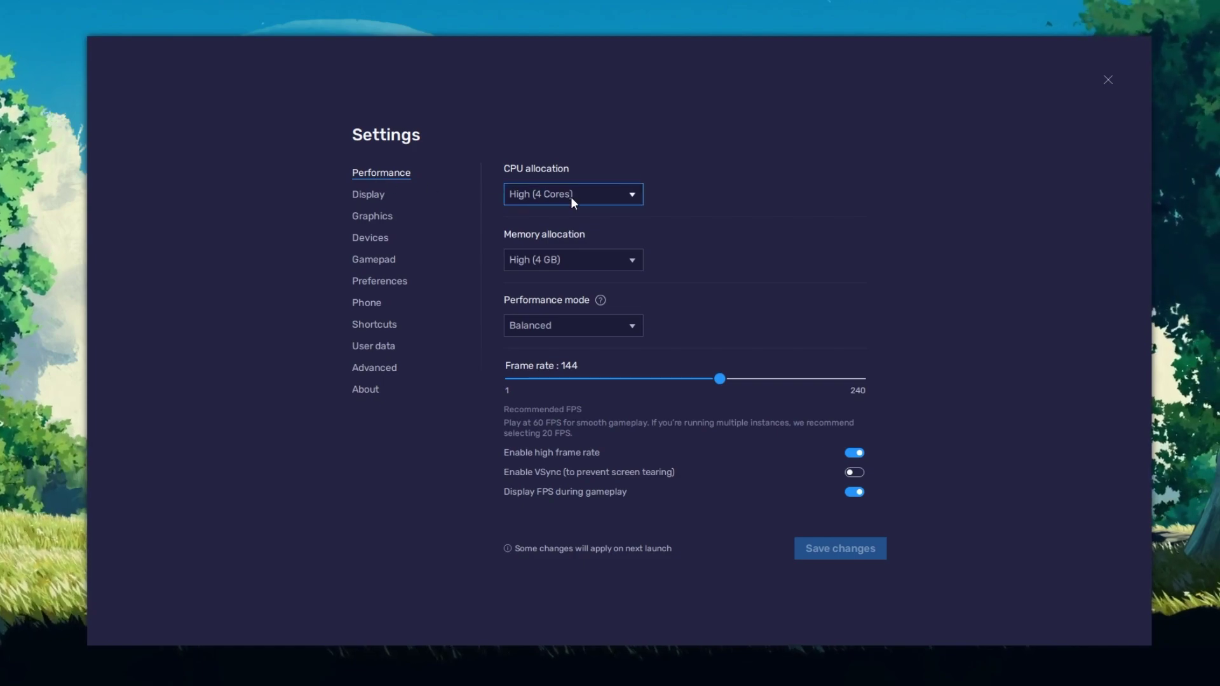
{"action": "left_click", "coordinate": [634, 193]}
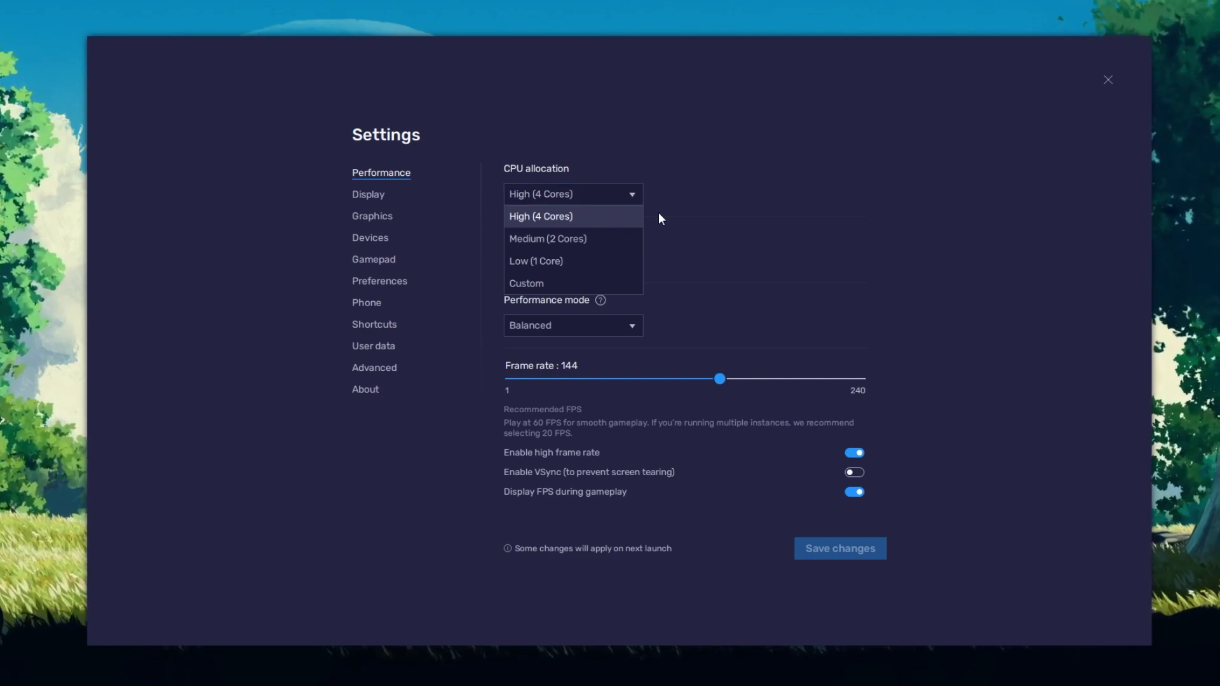
{"action": "left_click", "coordinate": [656, 194]}
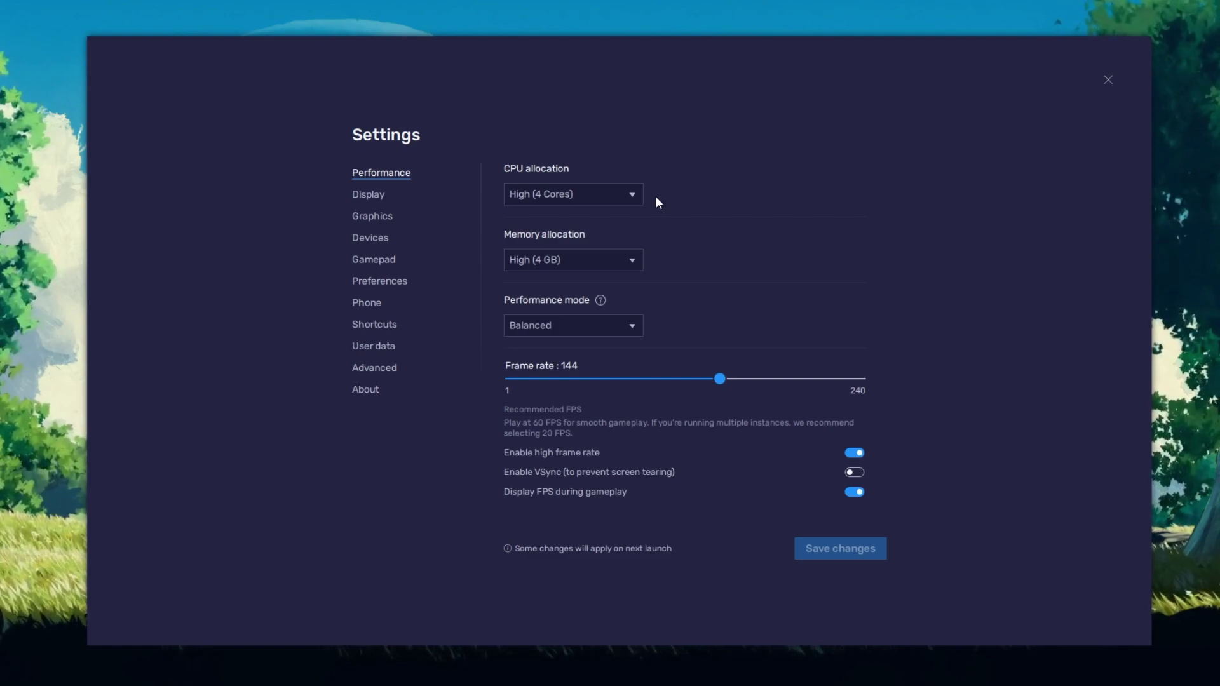
{"action": "left_click", "coordinate": [631, 260]}
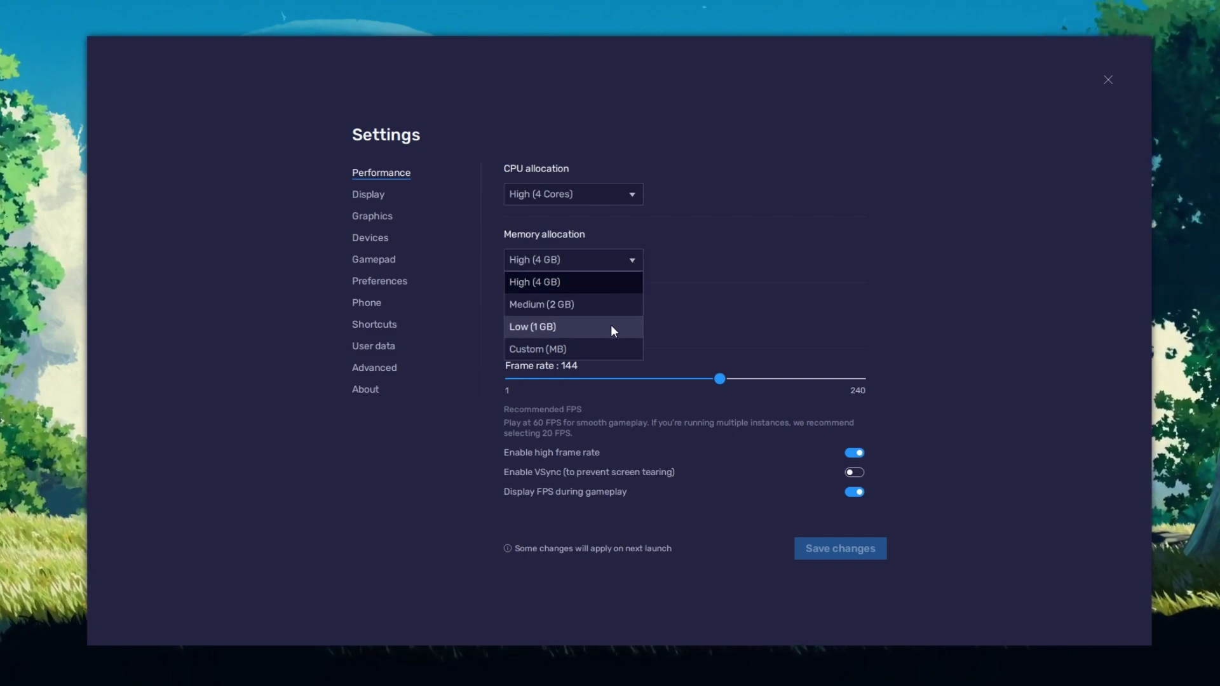
{"action": "left_click", "coordinate": [659, 265]}
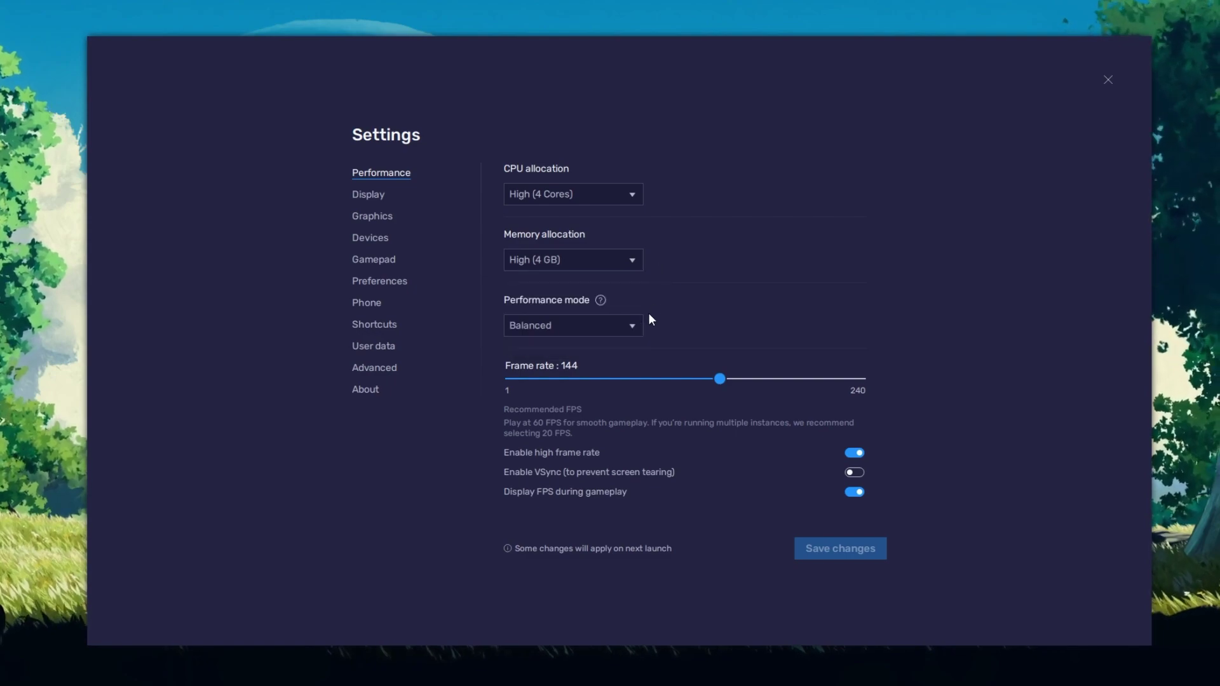
{"action": "left_click", "coordinate": [631, 328]}
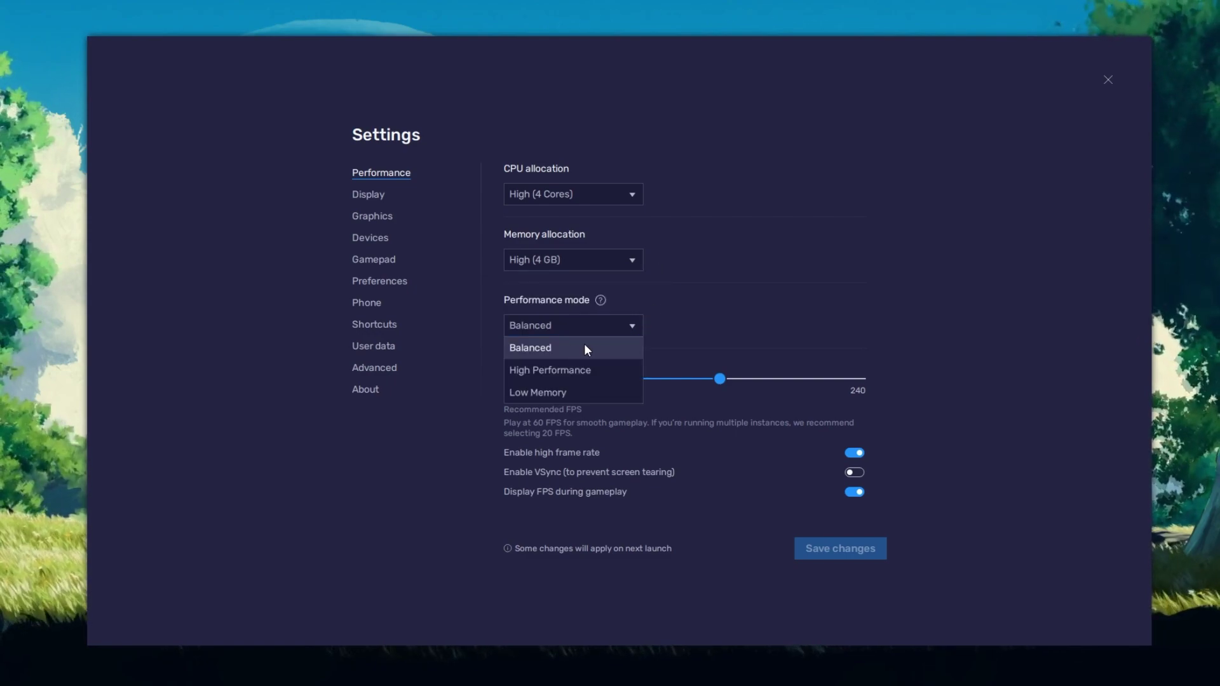
{"action": "left_click", "coordinate": [662, 314]}
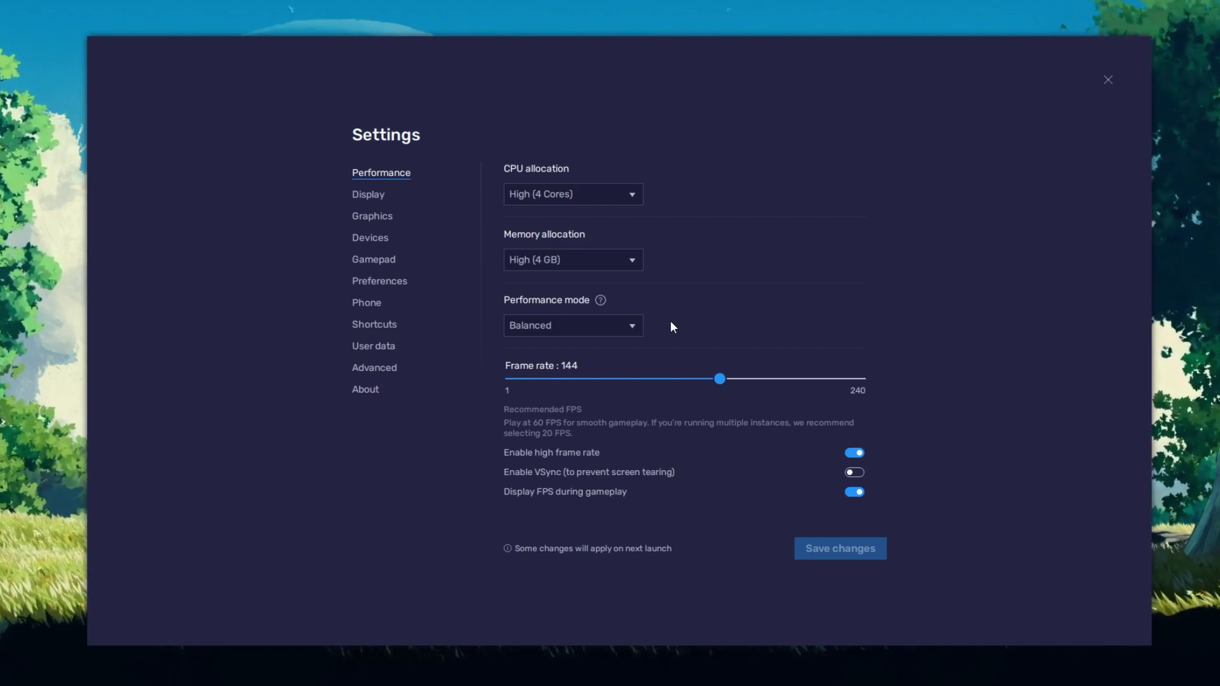
Step: Switch the high frame rate option off and on again, and set the frame rate to 144
{"action": "left_click", "coordinate": [857, 453]}
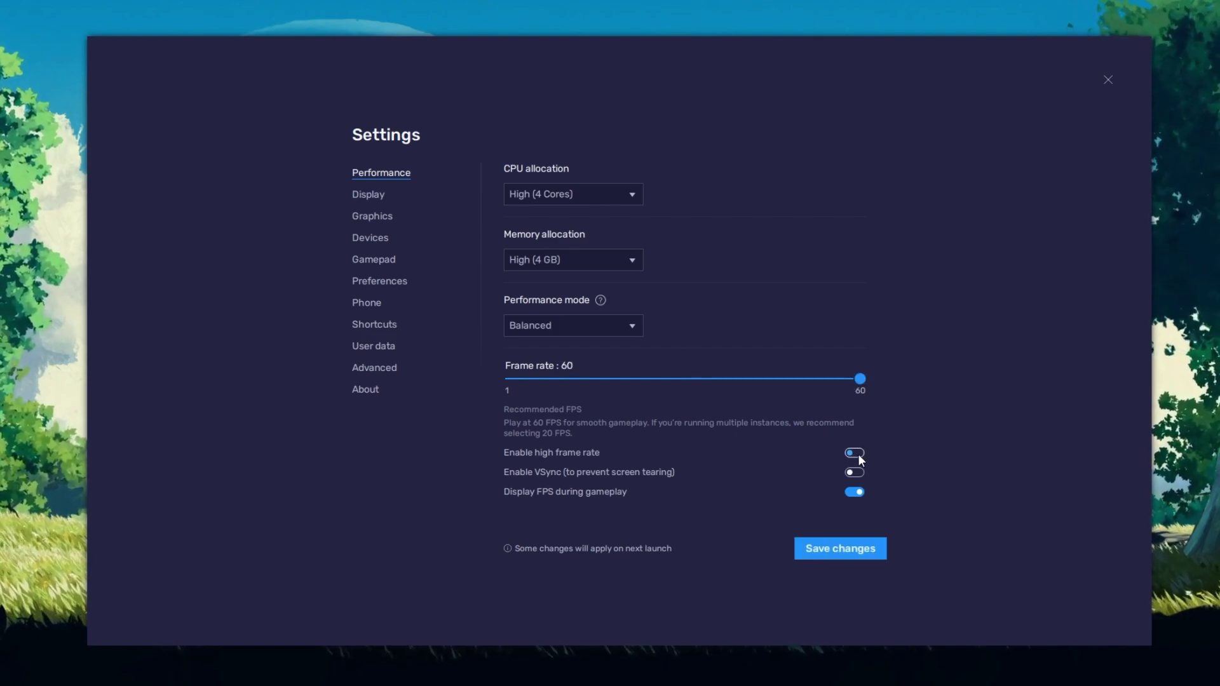
{"action": "left_click", "coordinate": [858, 454]}
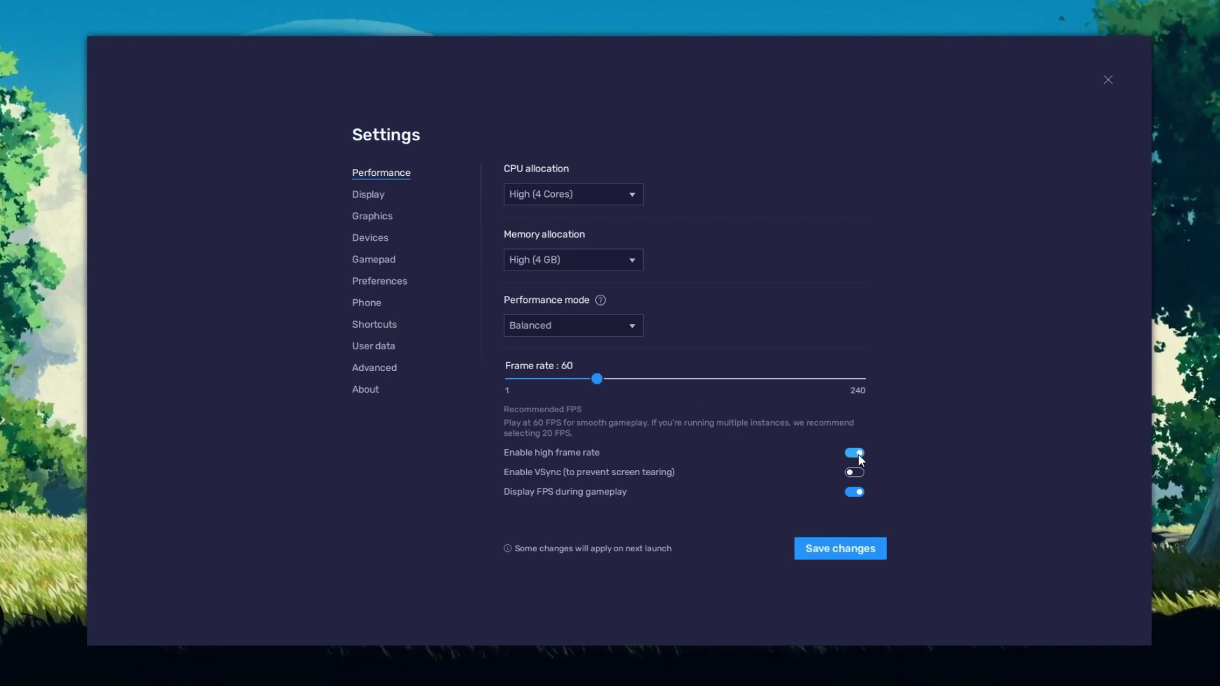
{"action": "left_click", "coordinate": [718, 378]}
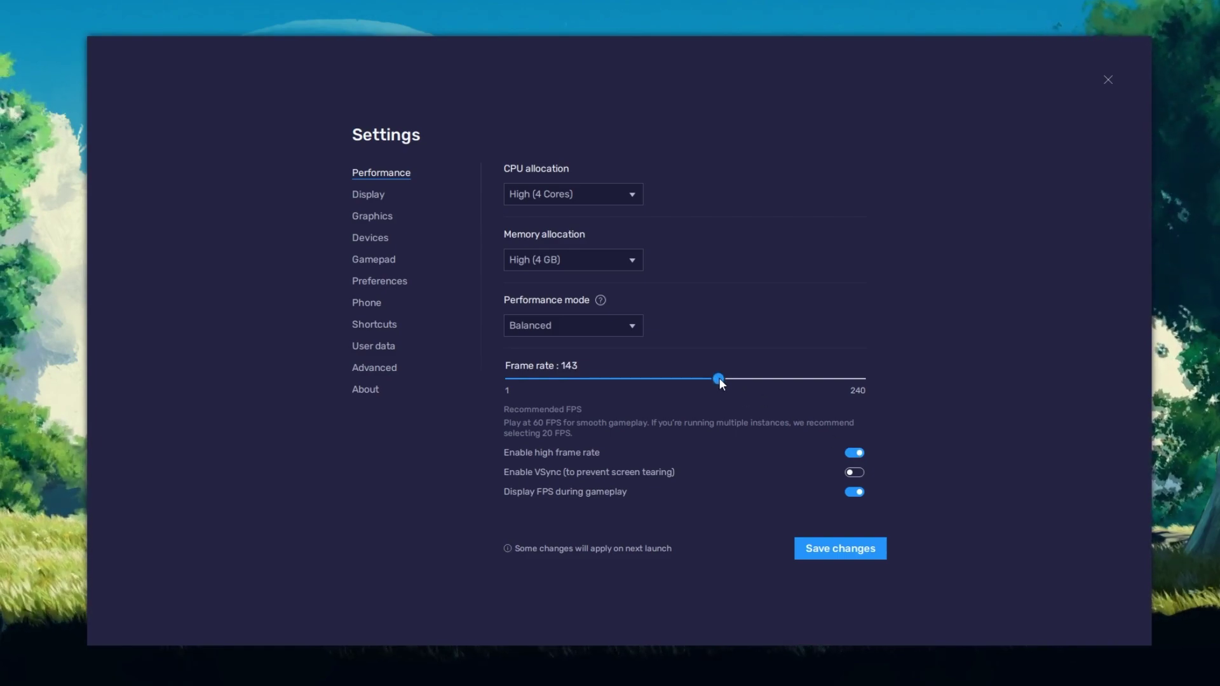
{"action": "left_click", "coordinate": [721, 378]}
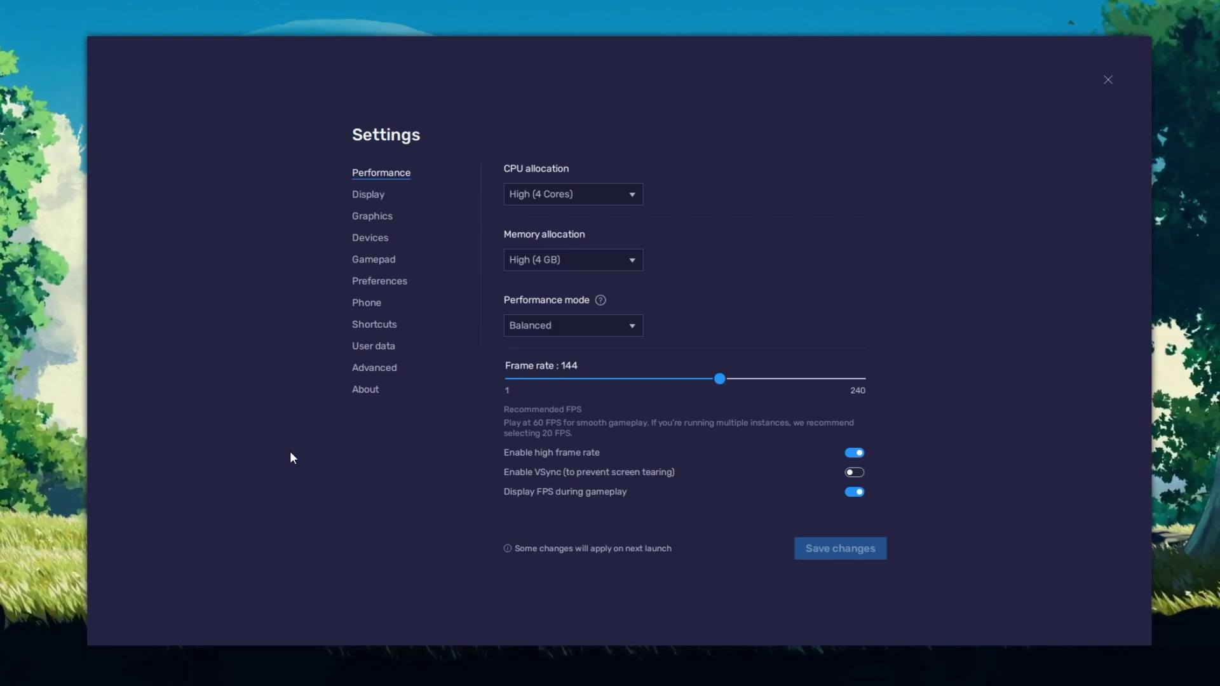
Step: Check the monitor's available refresh rates in the Windows advanced display settings and close the settings window
{"action": "right_click", "coordinate": [65, 424]}
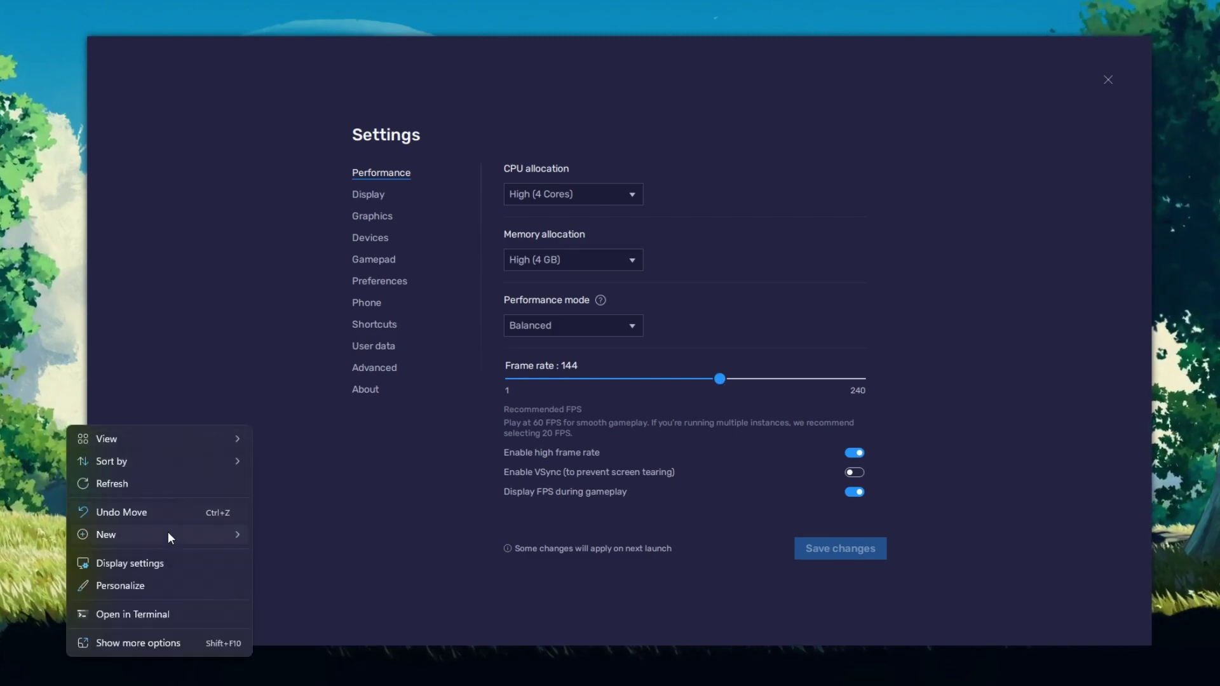
{"action": "left_click", "coordinate": [228, 563]}
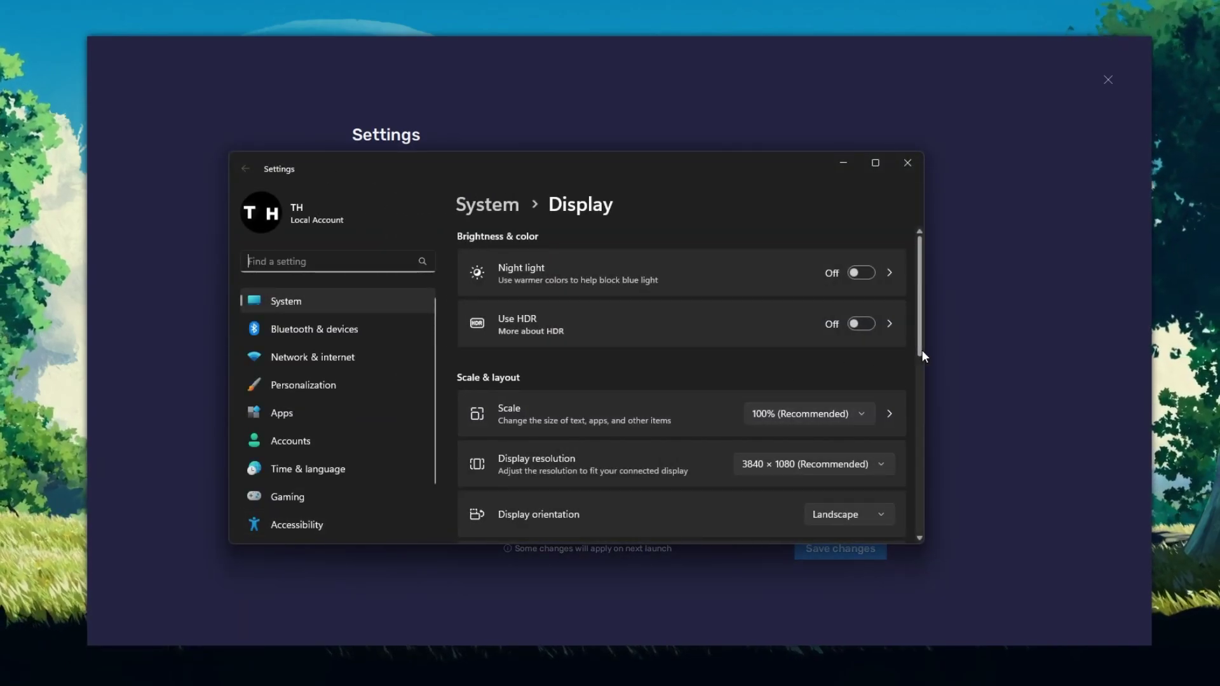
{"action": "left_click_drag", "start_coordinate": [921, 351], "coordinate": [910, 500]}
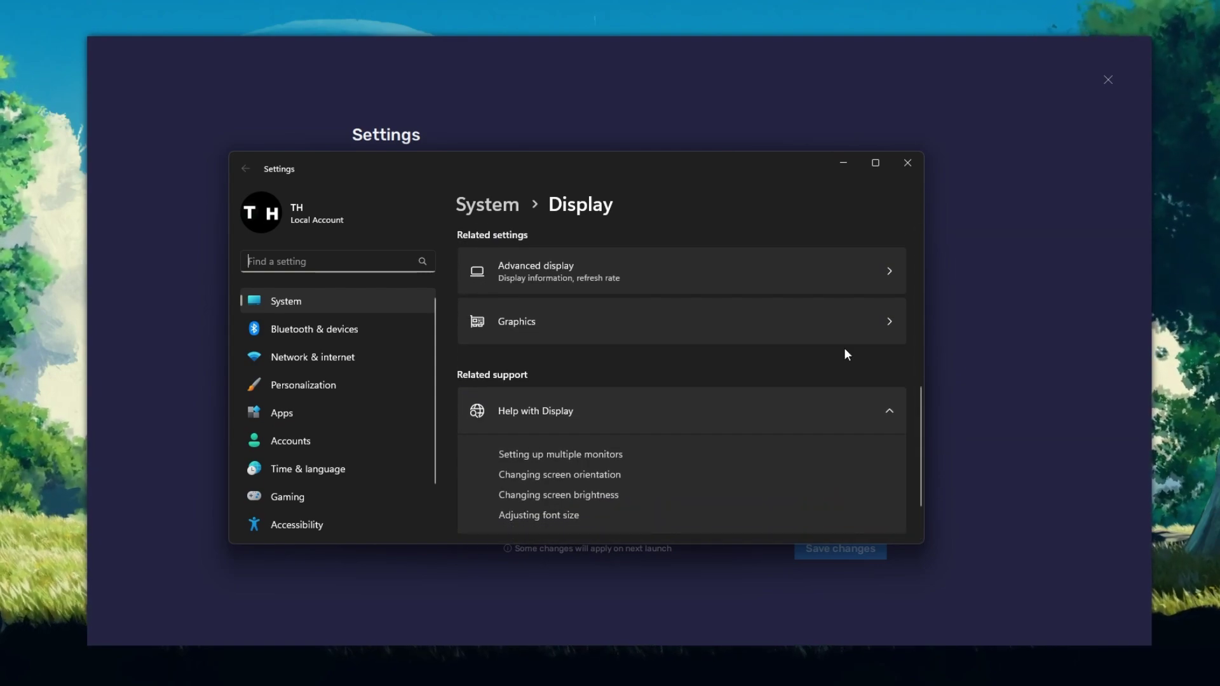
{"action": "left_click", "coordinate": [776, 287]}
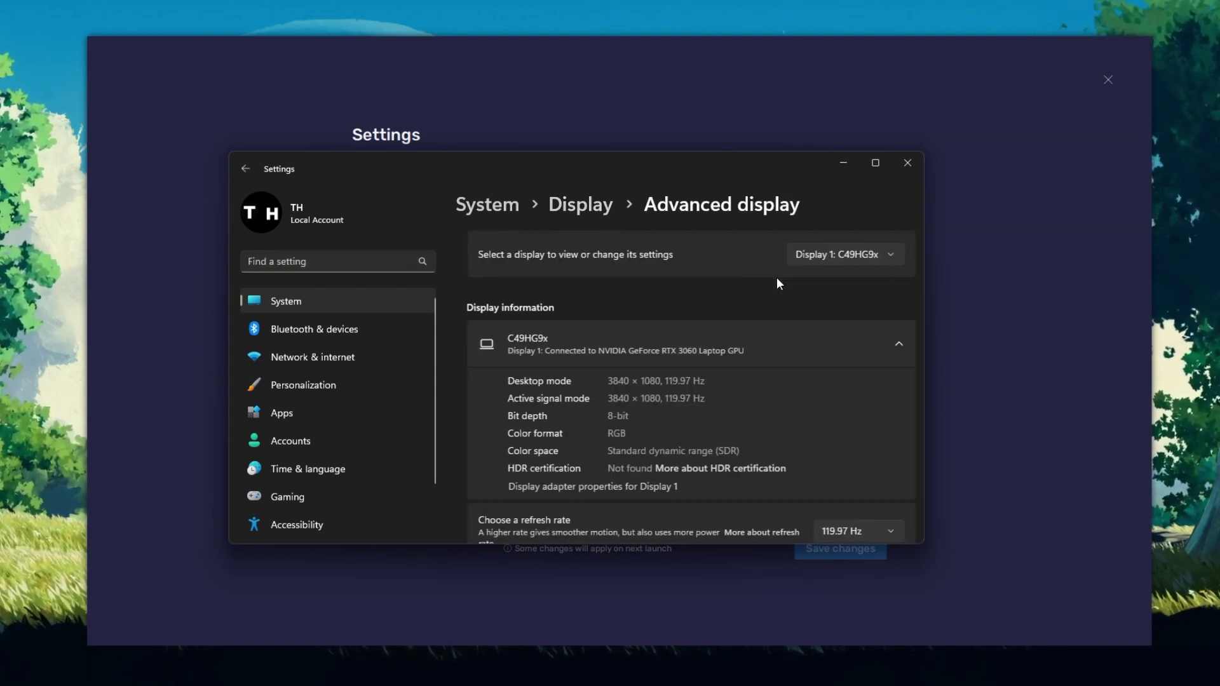
{"action": "scroll", "coordinate": [917, 292], "scroll_direction": "down", "scroll_amount": 2}
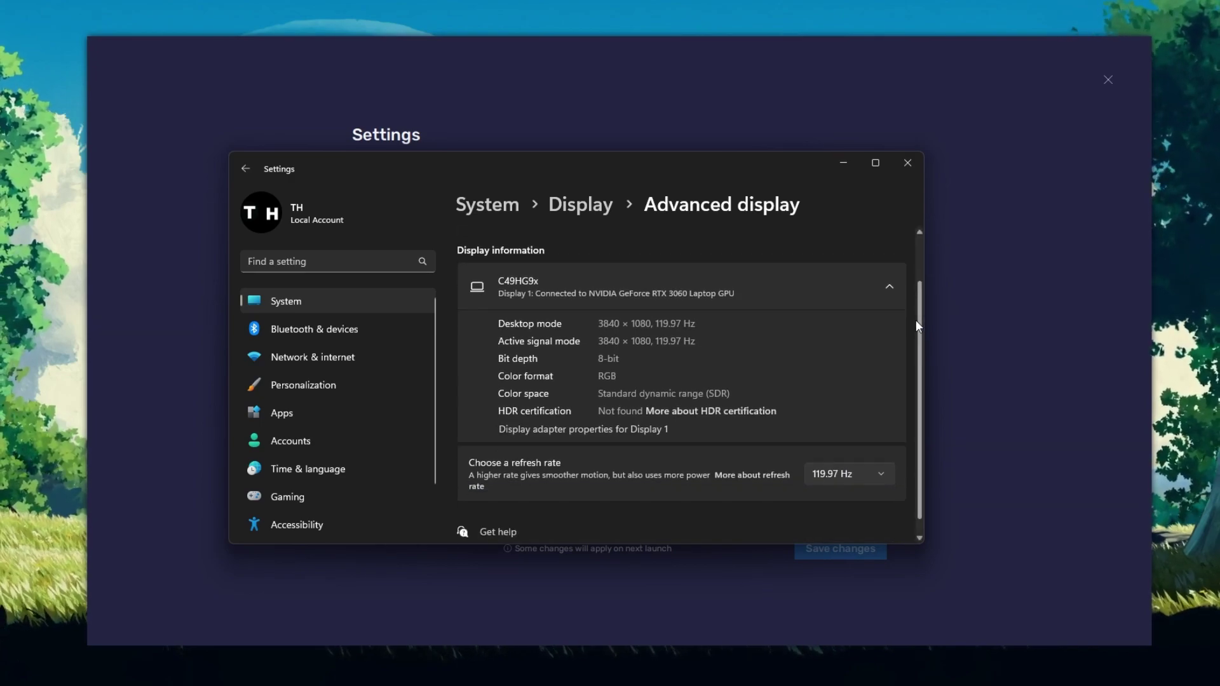
{"action": "left_click", "coordinate": [883, 457]}
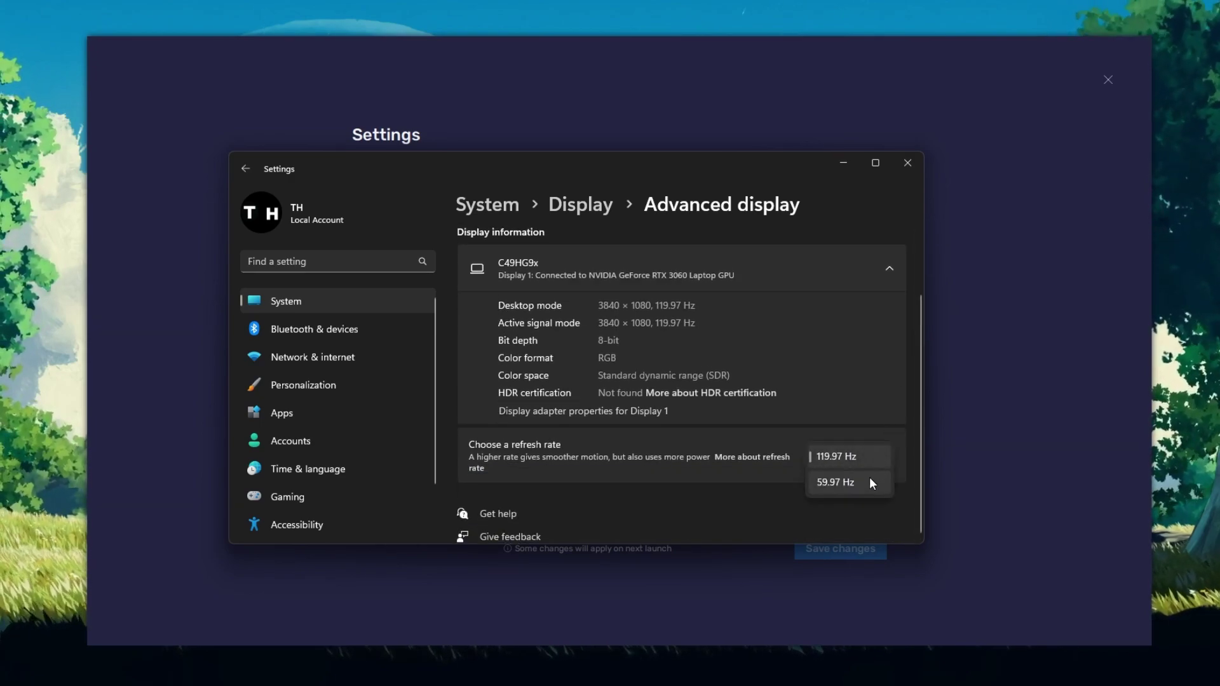
{"action": "left_click", "coordinate": [884, 456]}
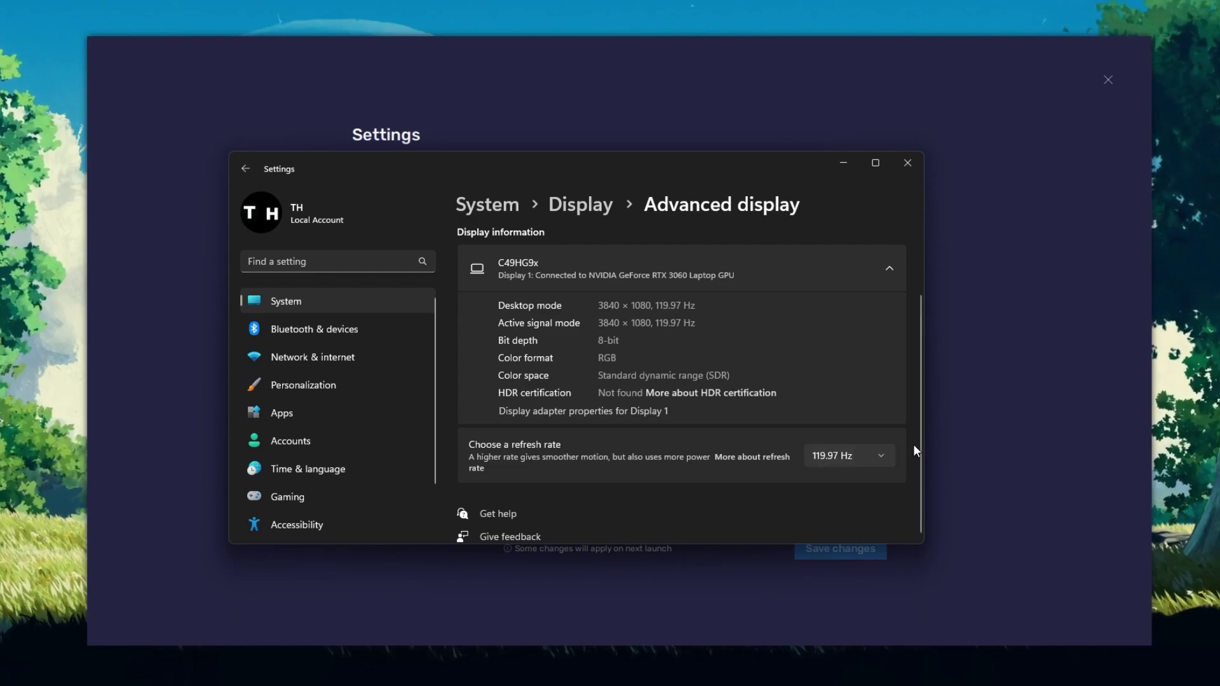
{"action": "left_click", "coordinate": [908, 162]}
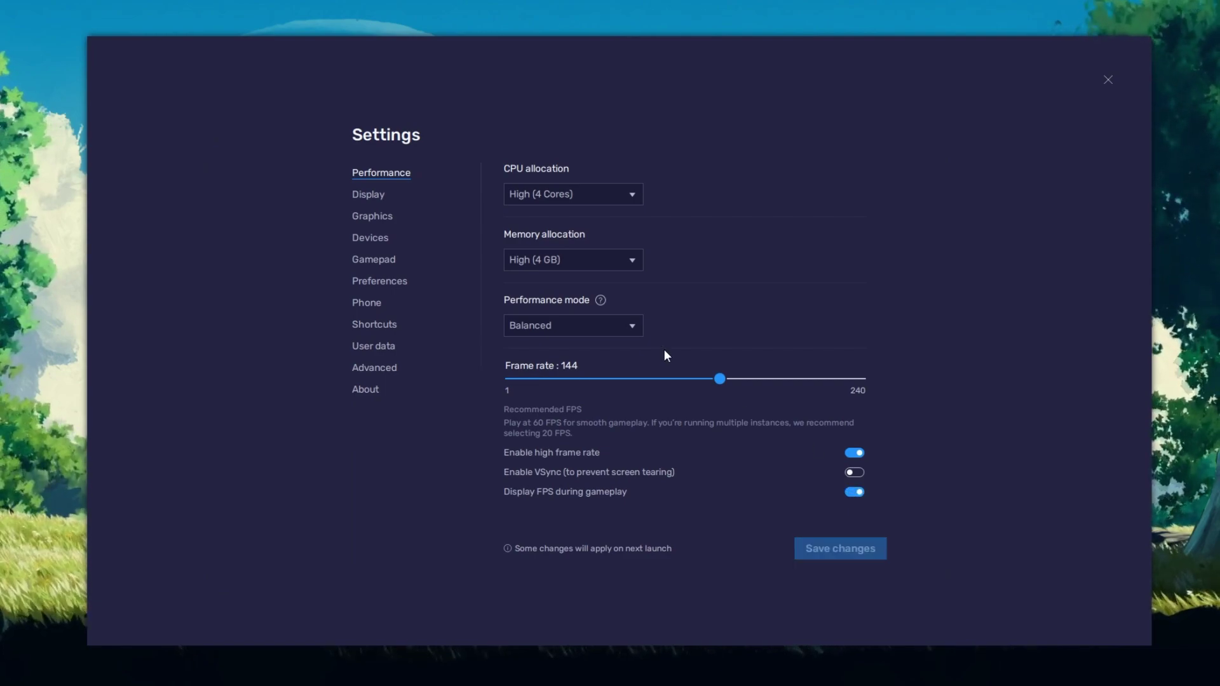
Step: Review the orientation and resolution options in the emulator's display settings and close the settings
{"action": "left_click", "coordinate": [377, 195]}
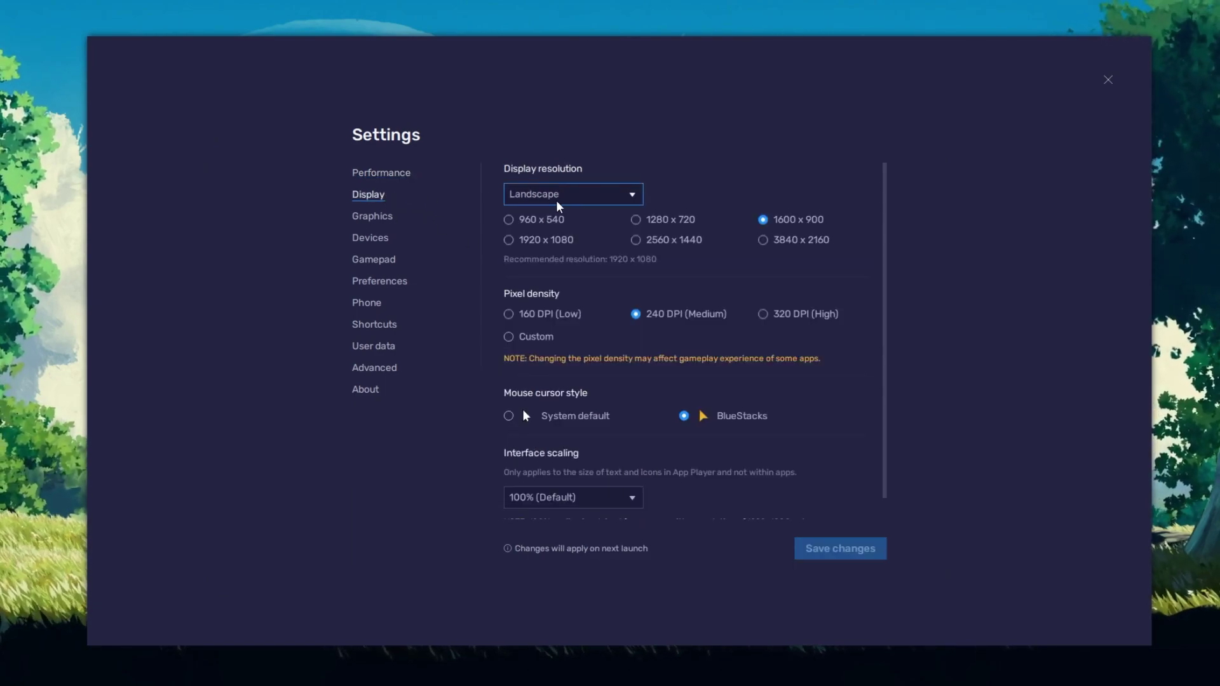
{"action": "left_click", "coordinate": [632, 202]}
{"action": "left_click", "coordinate": [622, 218]}
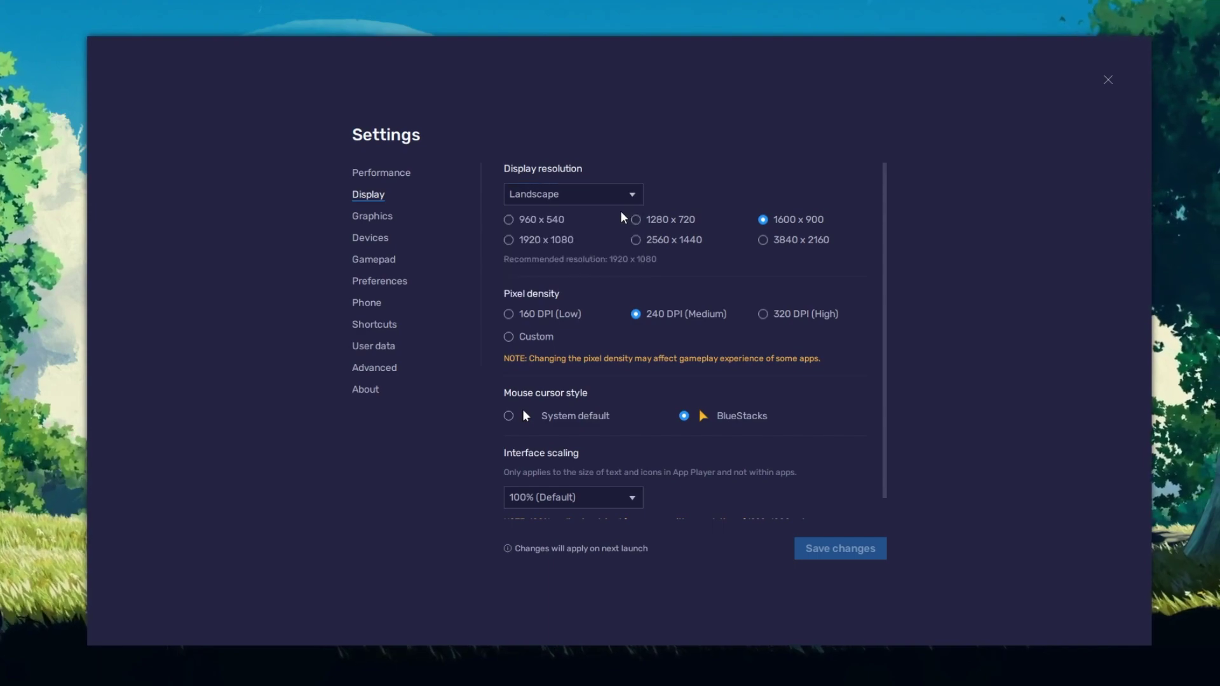
{"action": "left_click", "coordinate": [636, 220]}
{"action": "left_click", "coordinate": [637, 239]}
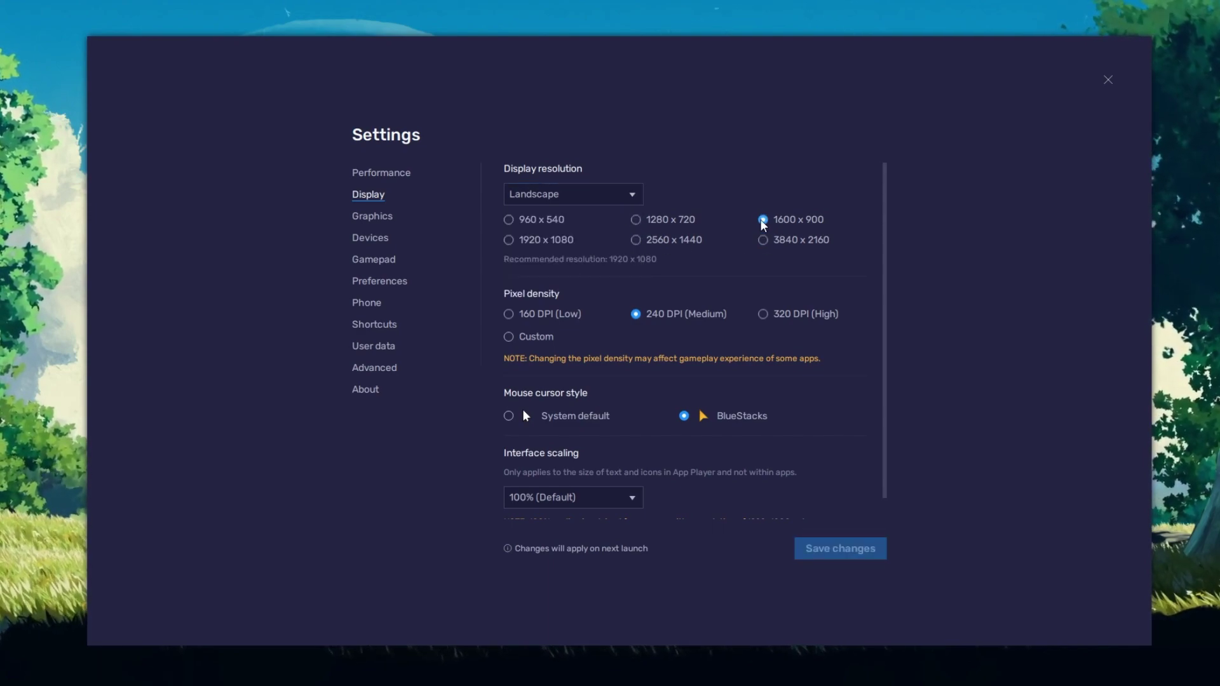
{"action": "left_click", "coordinate": [1108, 81]}
{"action": "mouse_move", "coordinate": [1152, 647]}
{"action": "left_mouse_down"}
{"action": "mouse_move", "coordinate": [1120, 627]}
{"action": "mouse_move", "coordinate": [1157, 647]}
{"action": "left_mouse_up"}
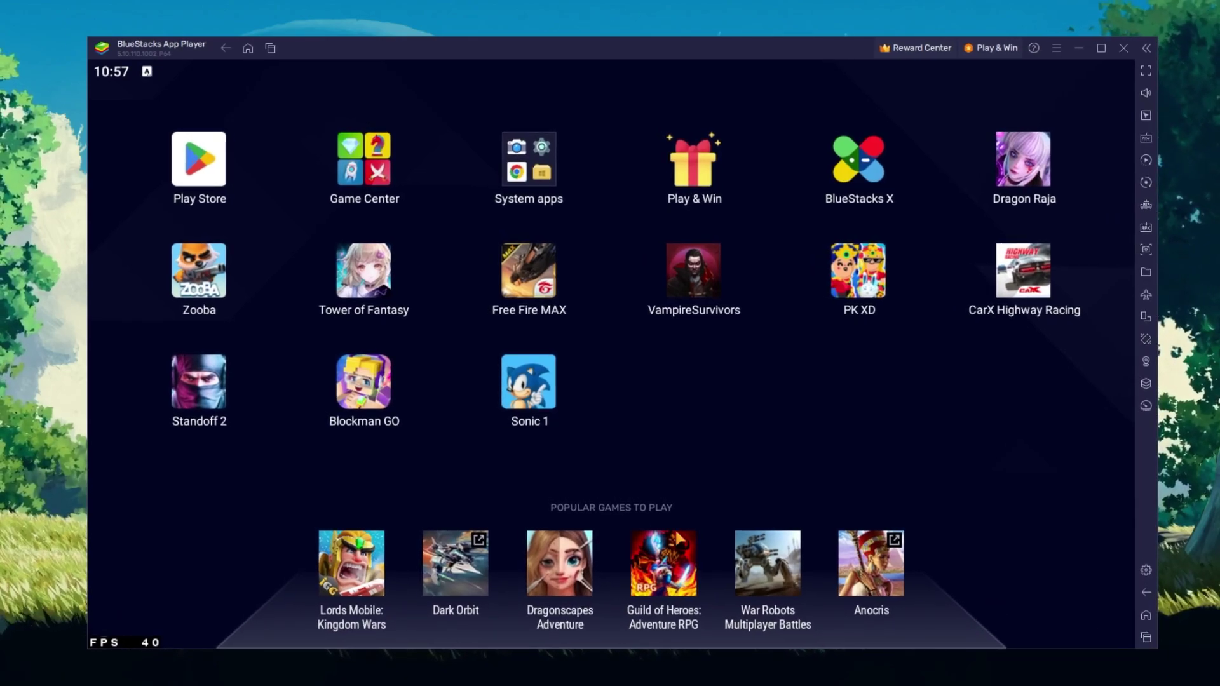
Step: Launch Blockman GO from the emulator's home screen and start the Sky Block game
{"action": "left_click", "coordinate": [376, 399]}
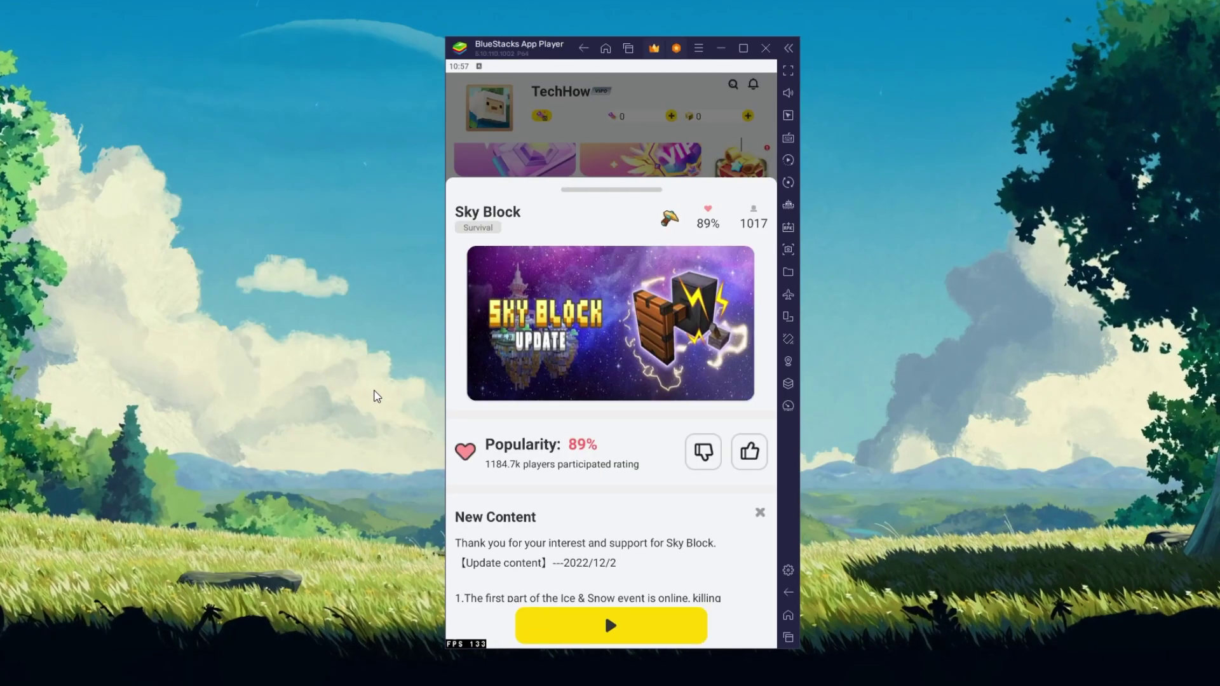
{"action": "left_click", "coordinate": [546, 624]}
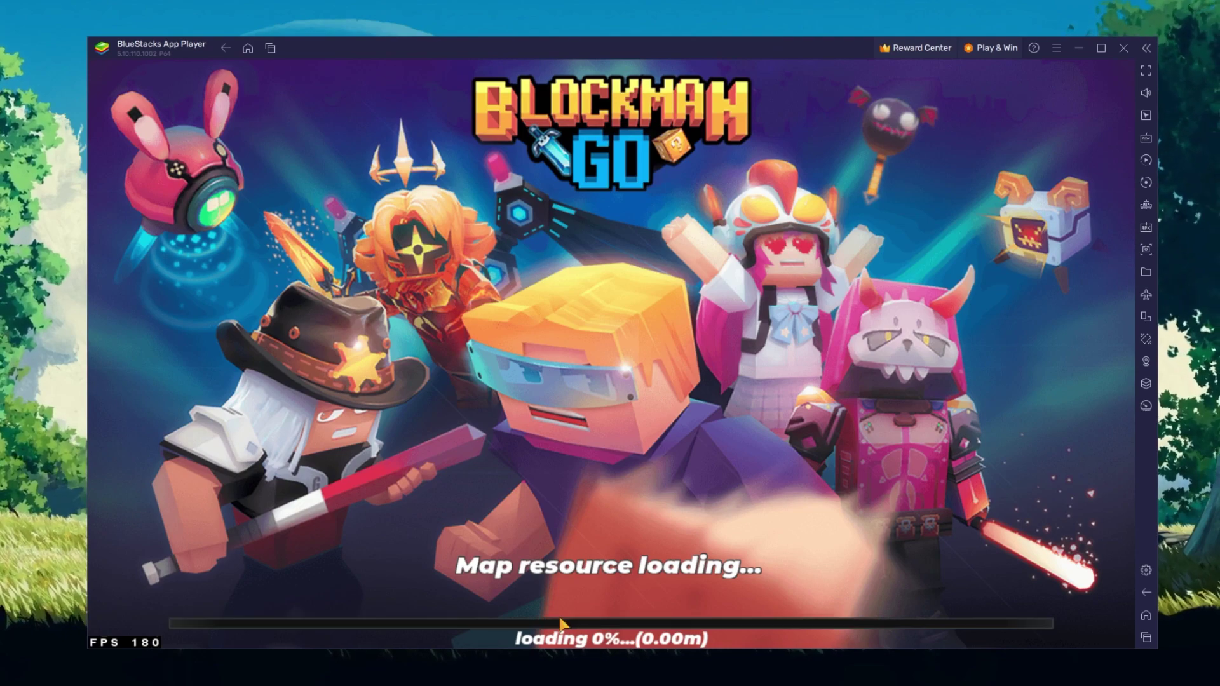
Step: Open the emulator's game controls for Sky Block and toggle the on-screen controls, leaving them switched off
{"action": "left_click", "coordinate": [1147, 139]}
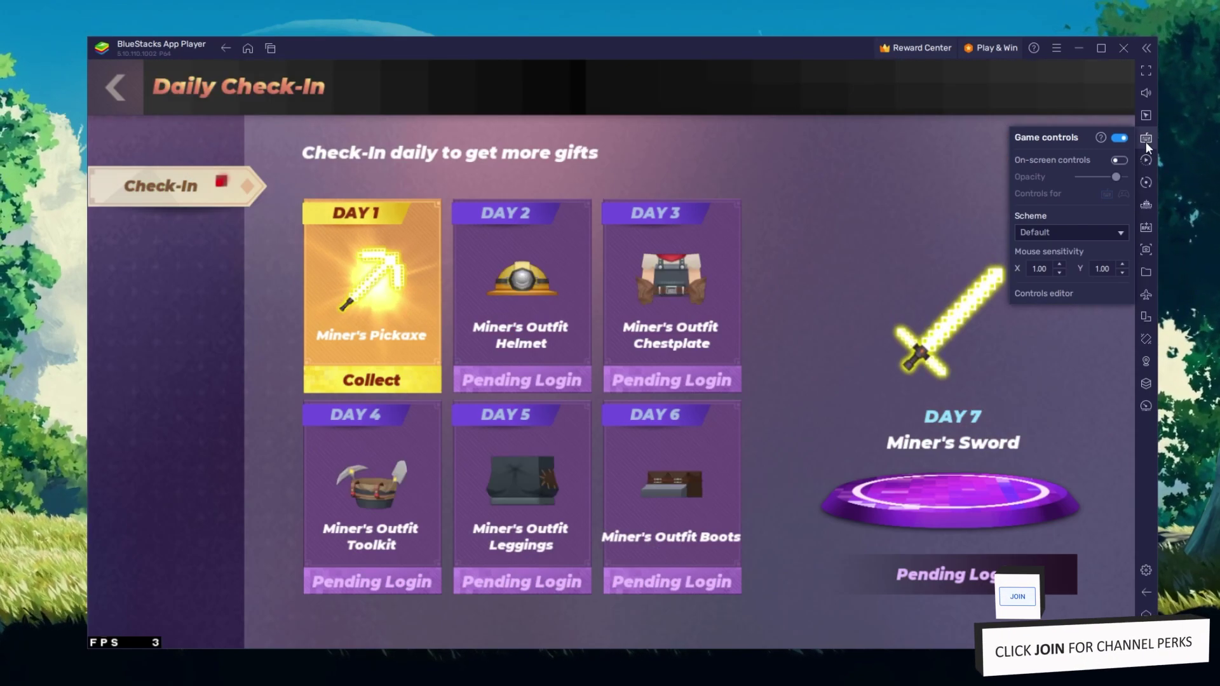
{"action": "left_click", "coordinate": [1120, 160]}
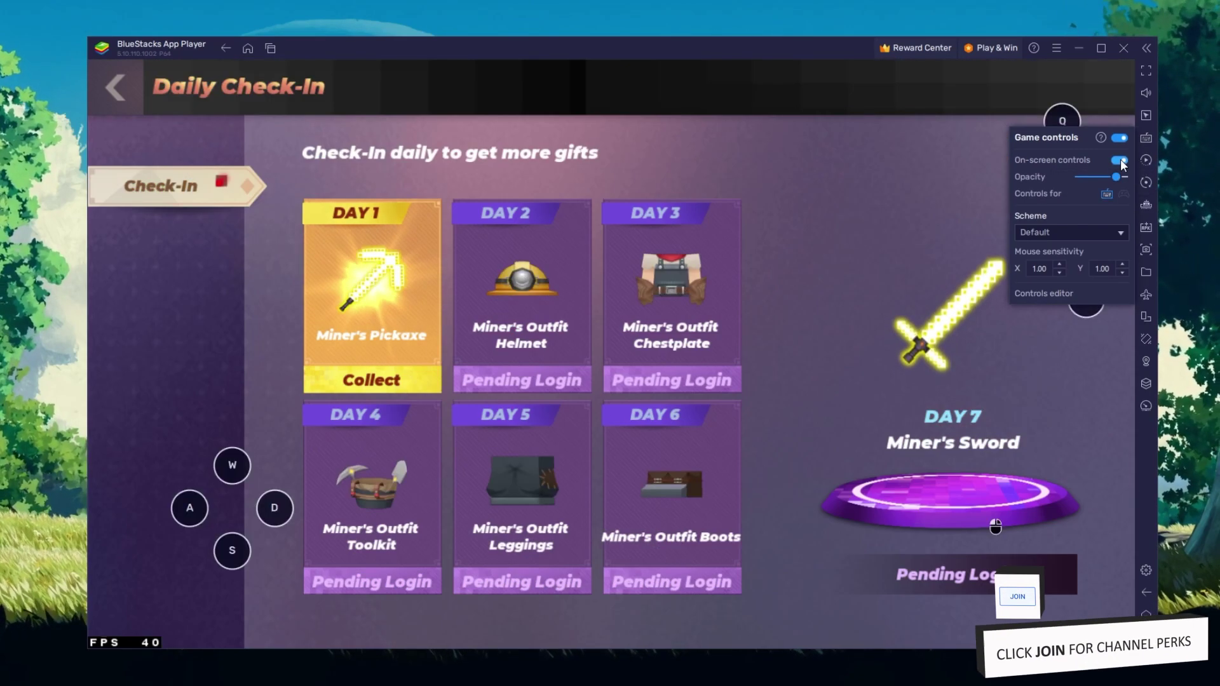
{"action": "left_click", "coordinate": [1119, 160]}
{"action": "left_click", "coordinate": [1119, 160]}
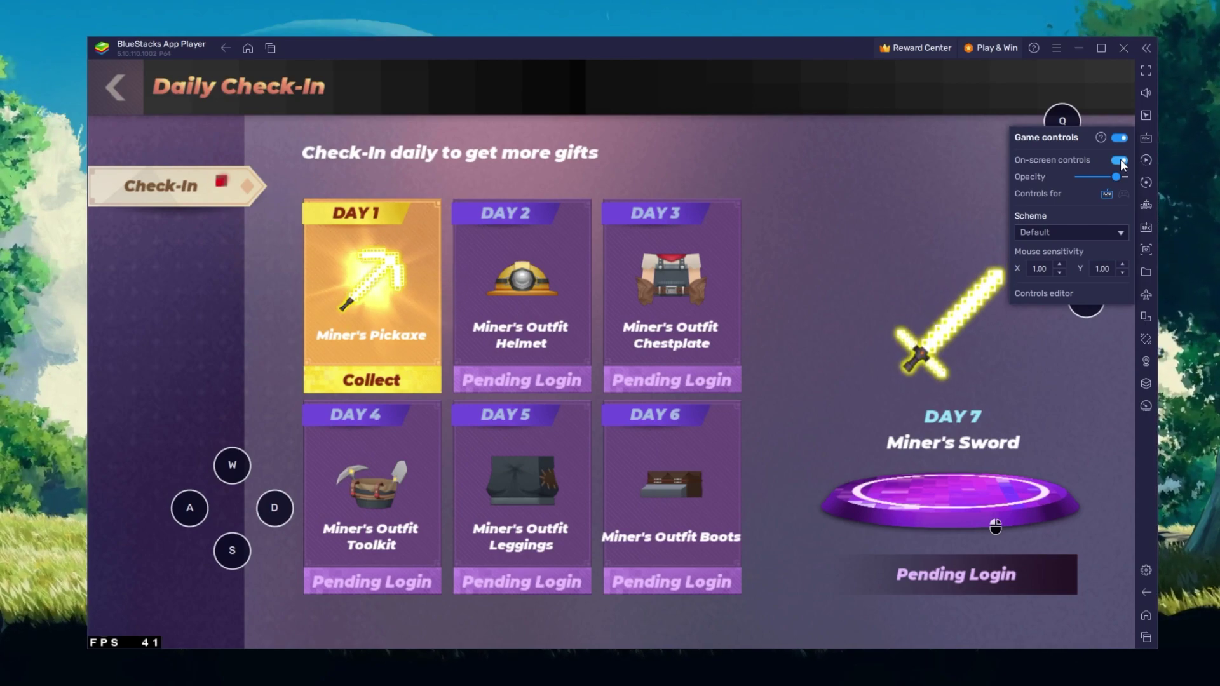
{"action": "left_click", "coordinate": [1120, 158]}
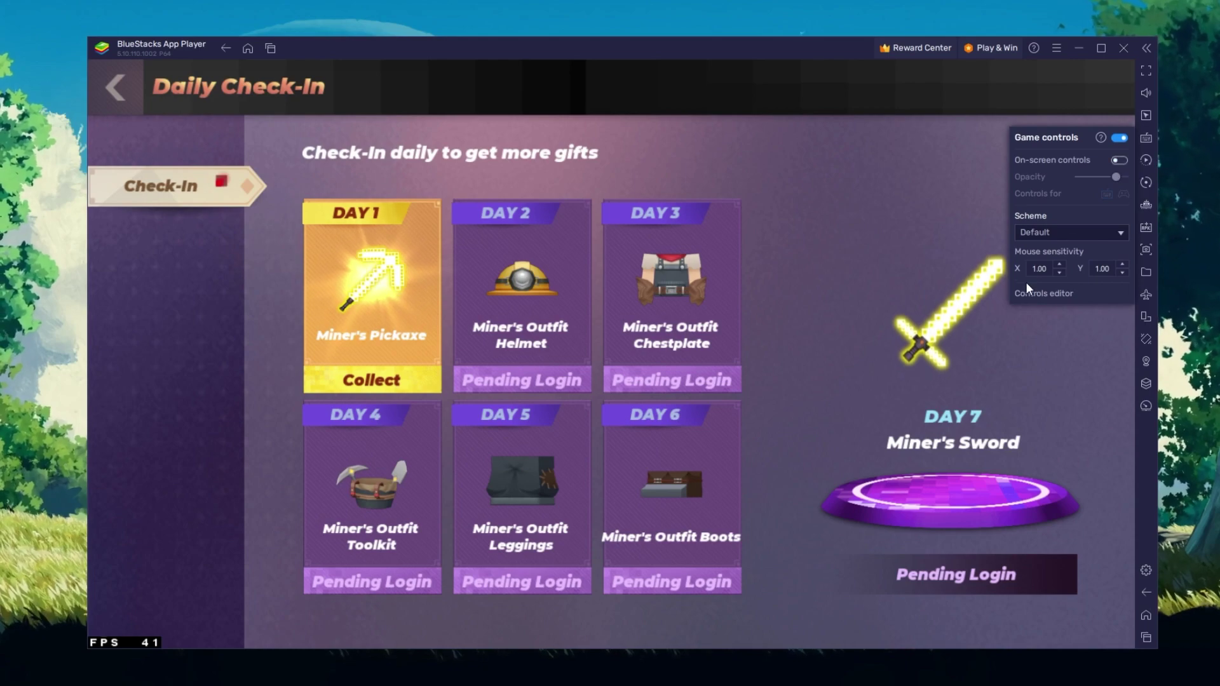
Step: Try repositioning the WASD movement control in the controls editor and discard the changes
{"action": "left_click", "coordinate": [1043, 293]}
{"action": "mouse_move", "coordinate": [267, 492]}
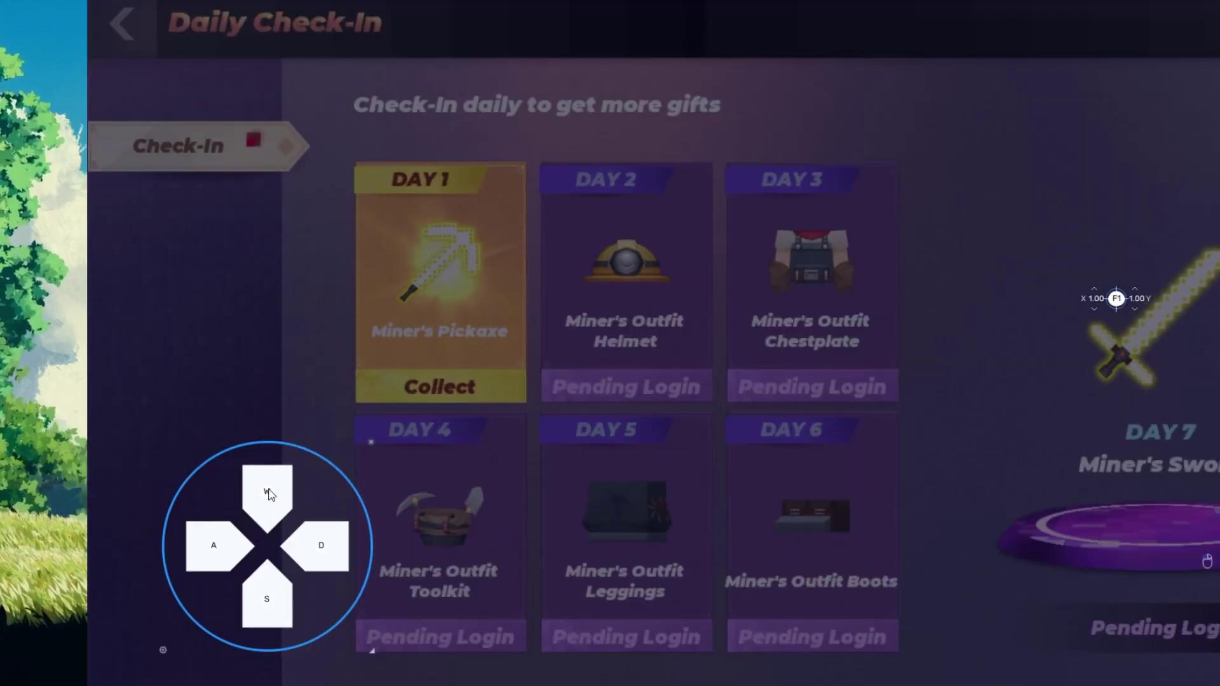
{"action": "mouse_move", "coordinate": [282, 449]}
{"action": "left_mouse_down"}
{"action": "mouse_move", "coordinate": [343, 406]}
{"action": "mouse_move", "coordinate": [302, 436]}
{"action": "left_mouse_up"}
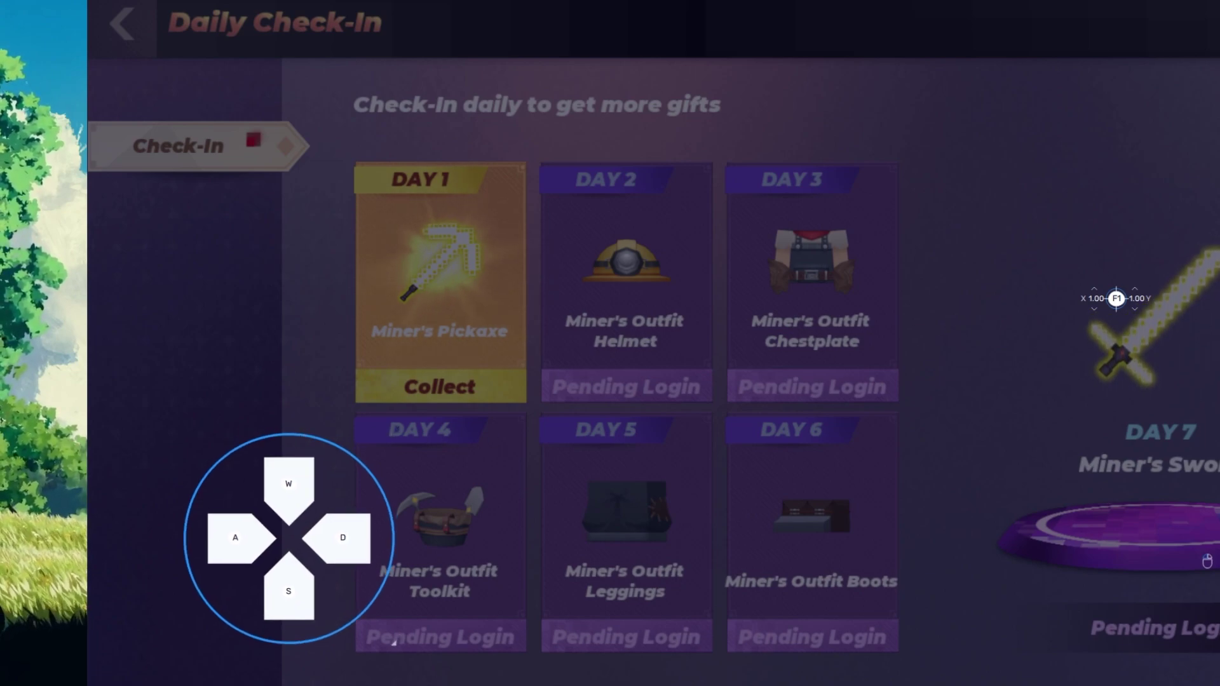
{"action": "key", "text": "Escape"}
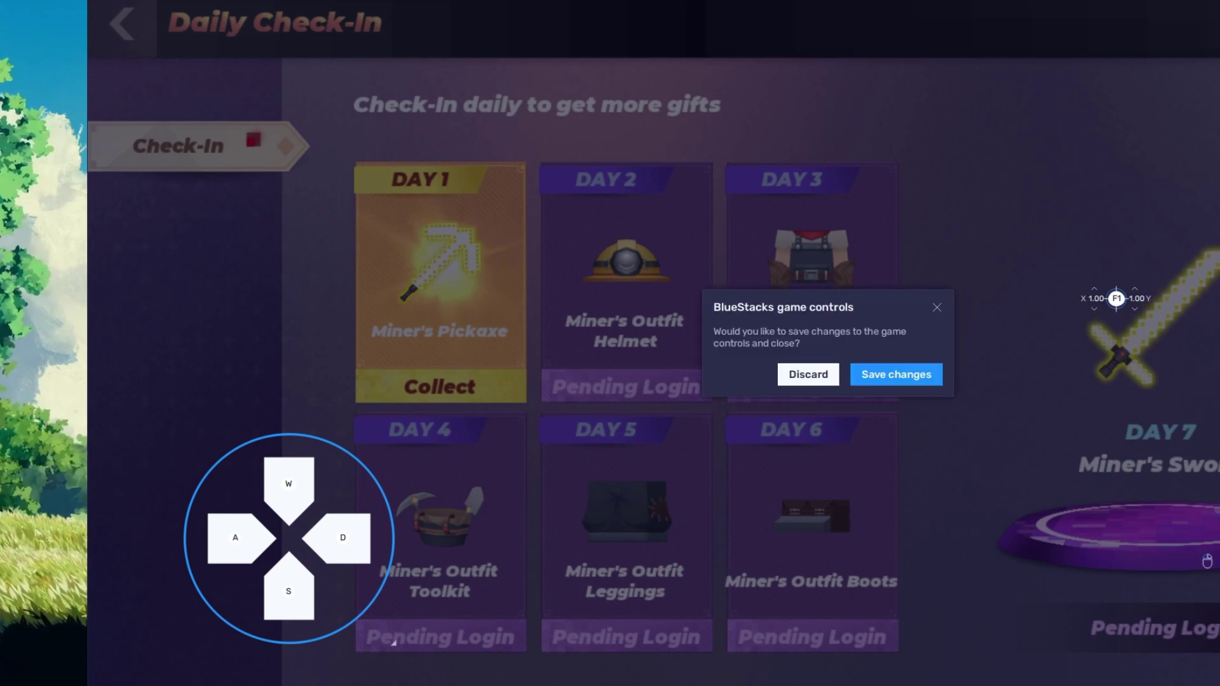
{"action": "left_click", "coordinate": [809, 375]}
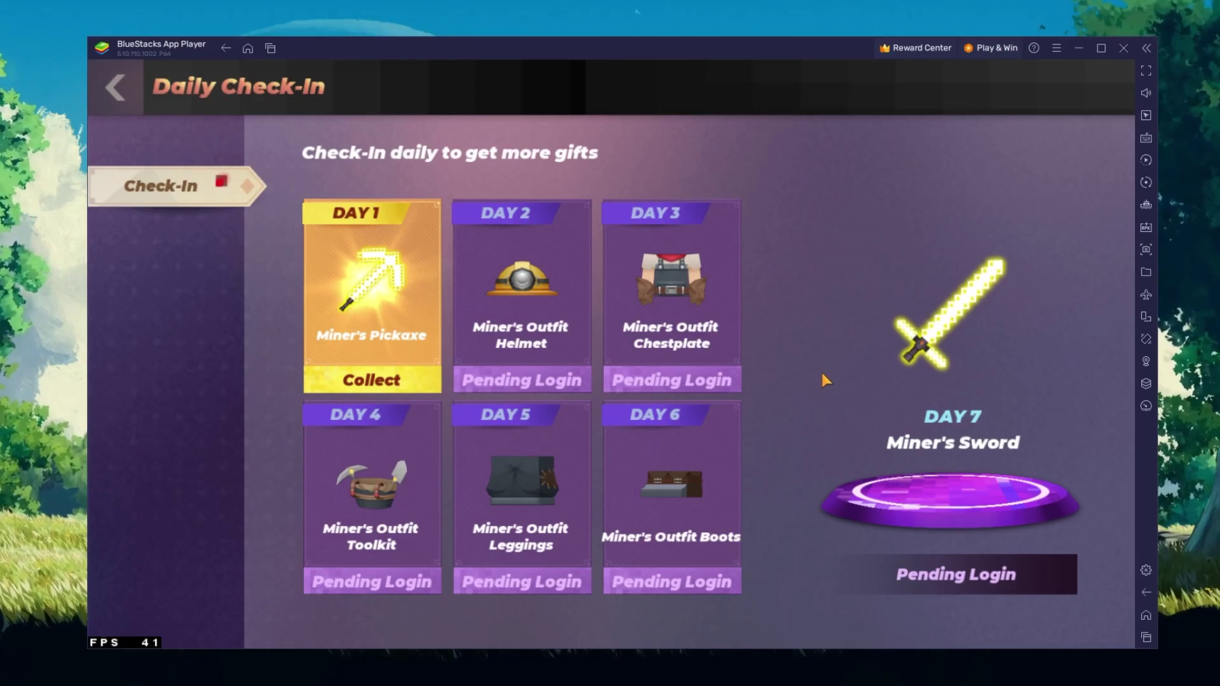
Step: View the details of the Day 7 Miner's Sword reward and leave the Daily Check-In page
{"action": "left_click", "coordinate": [996, 370]}
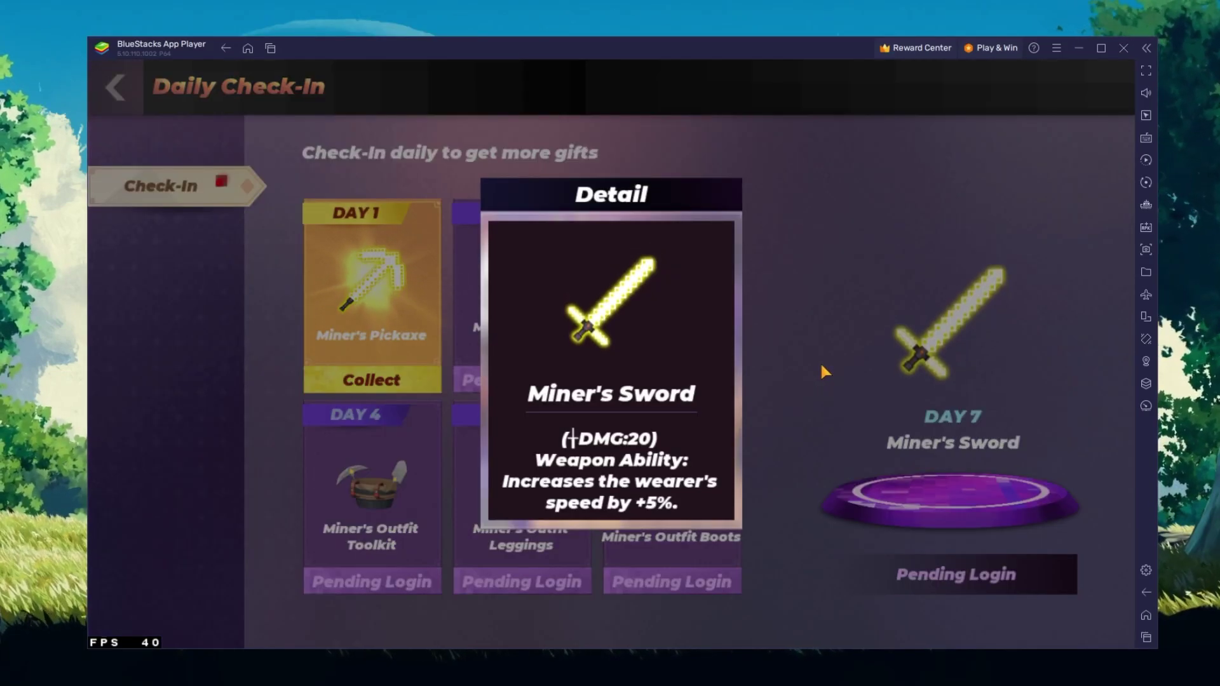
{"action": "left_click", "coordinate": [819, 361]}
{"action": "left_click", "coordinate": [123, 98]}
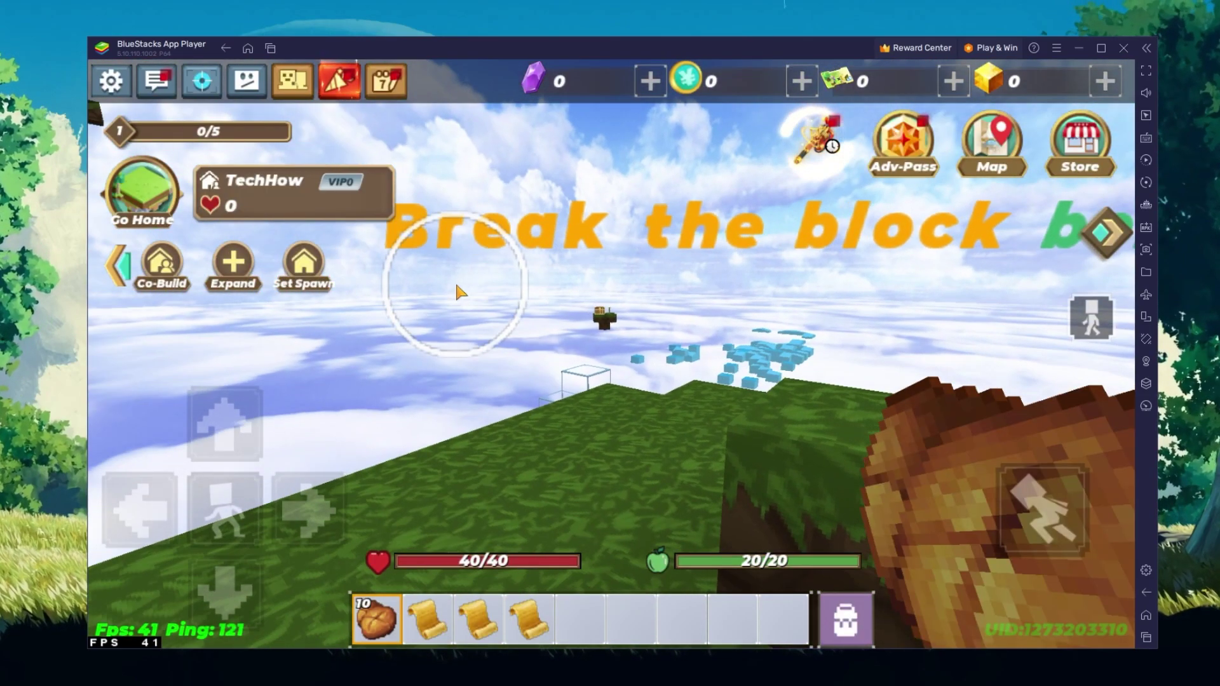
Step: Look around the Sky Block island, set the frame rate to 45 FPS in the game's screen settings, and return to the game
{"action": "left_click_drag", "start_coordinate": [479, 288], "coordinate": [601, 402]}
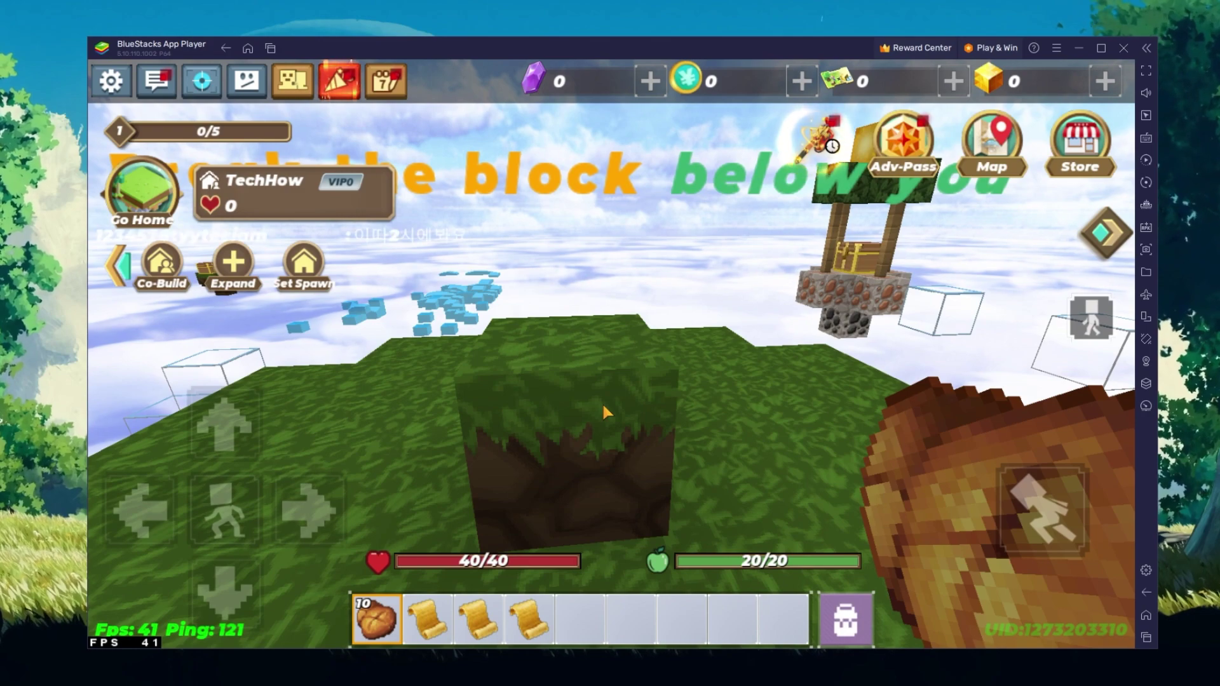
{"action": "left_click", "coordinate": [114, 83]}
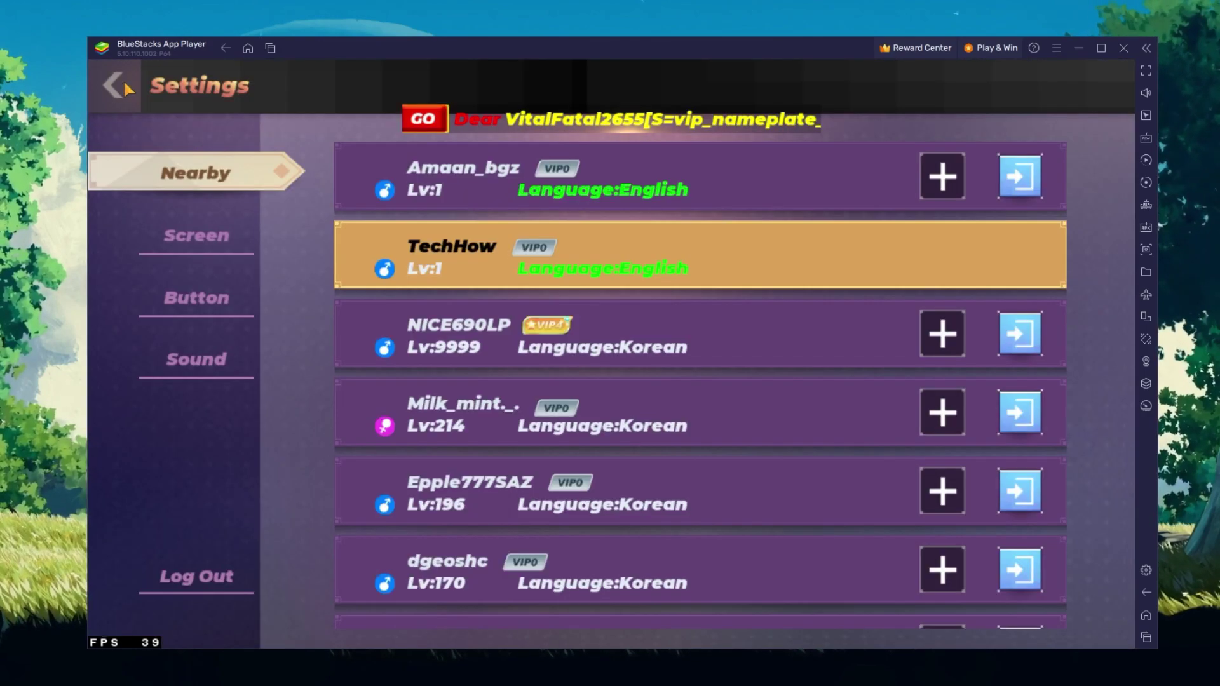
{"action": "left_click", "coordinate": [170, 232]}
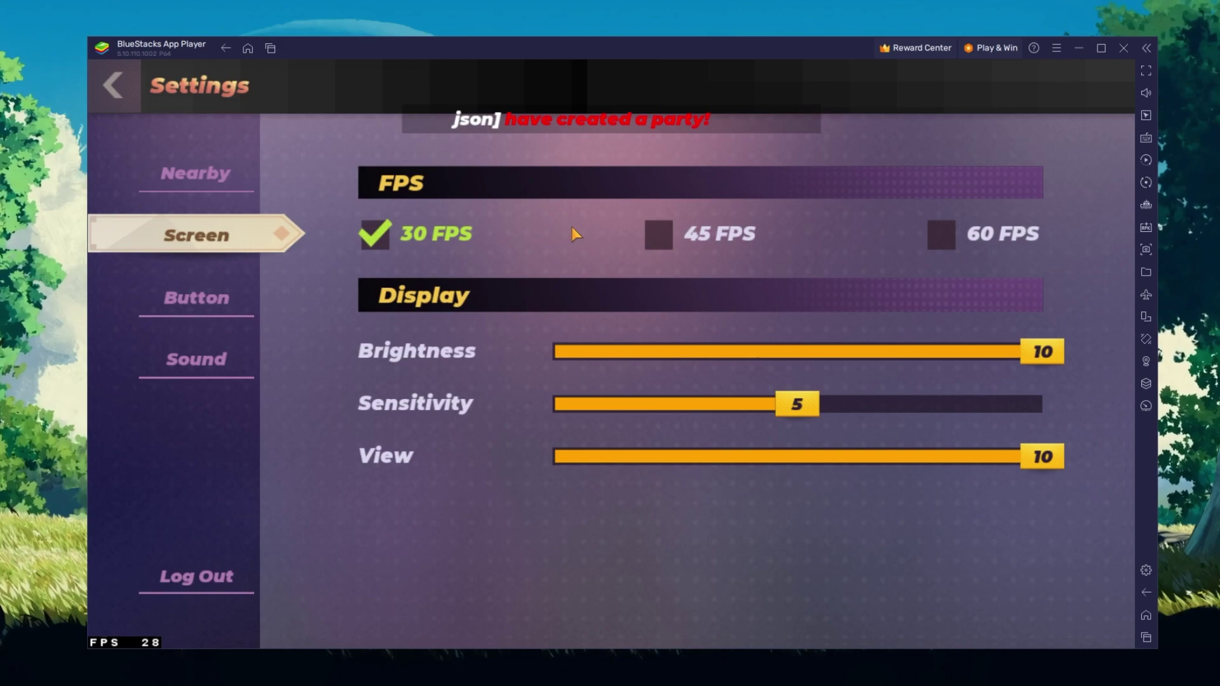
{"action": "left_click", "coordinate": [661, 240]}
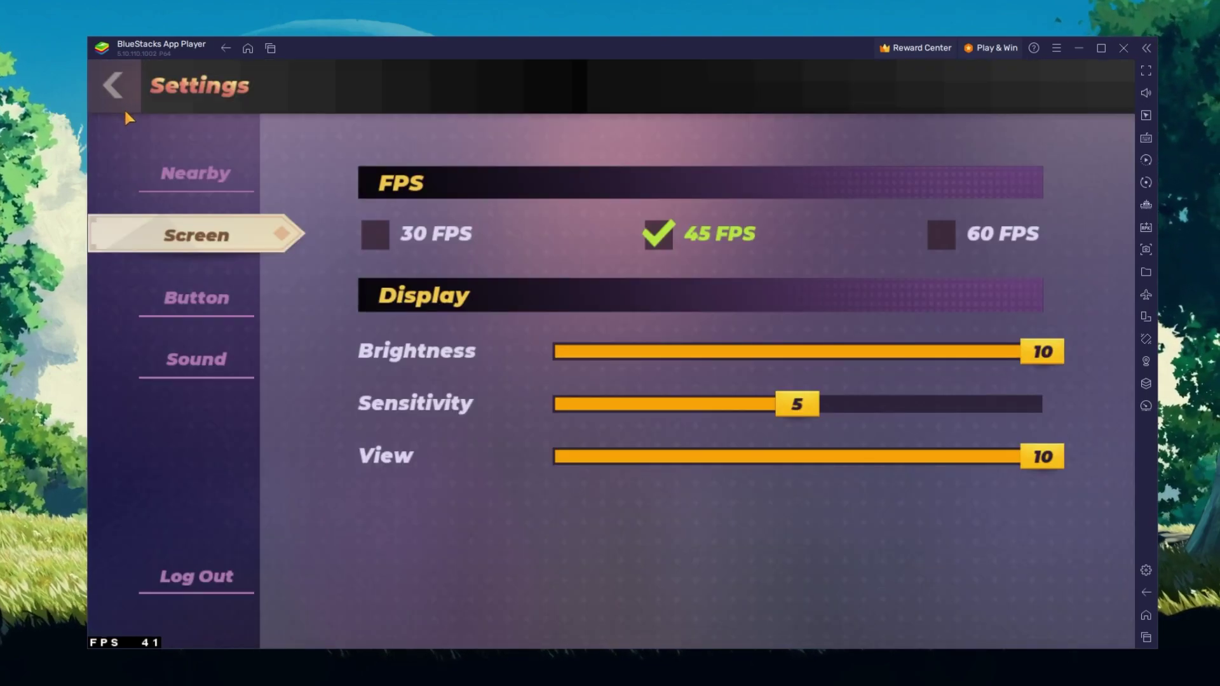
{"action": "left_click", "coordinate": [121, 97]}
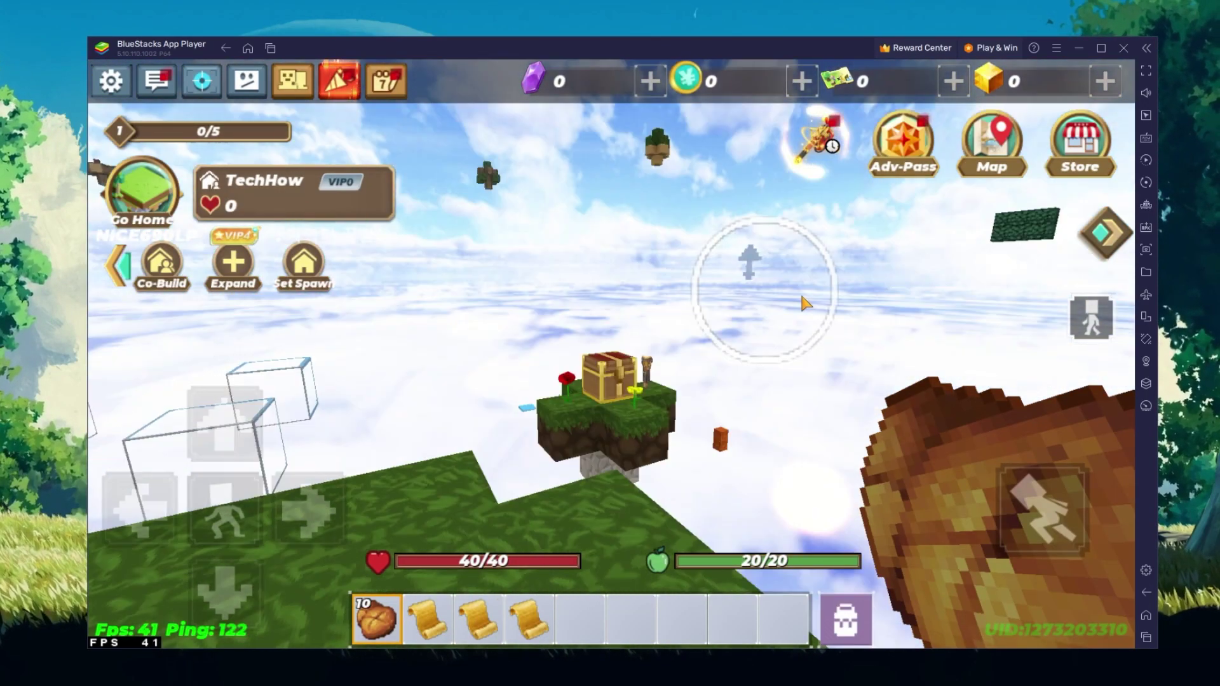